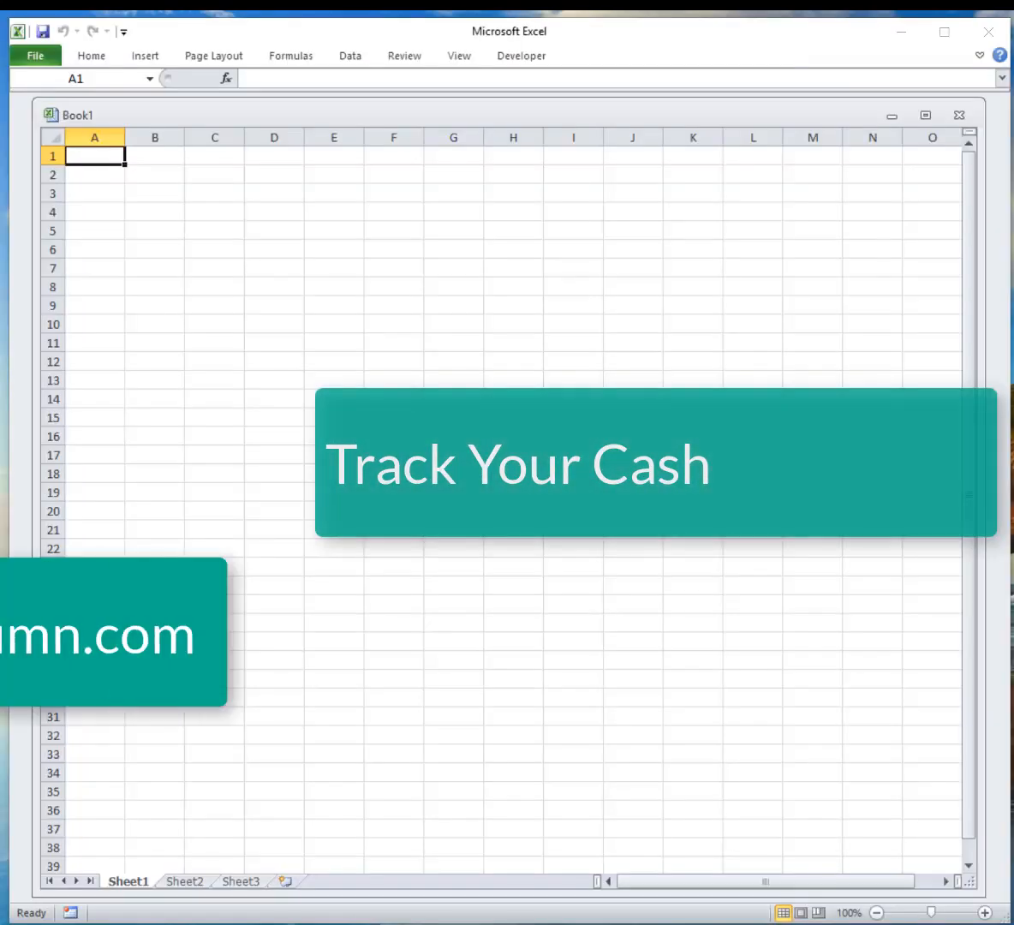
- Open the macro-enabled CashTrack___ workbook from the Accounts folder
click(41, 60)
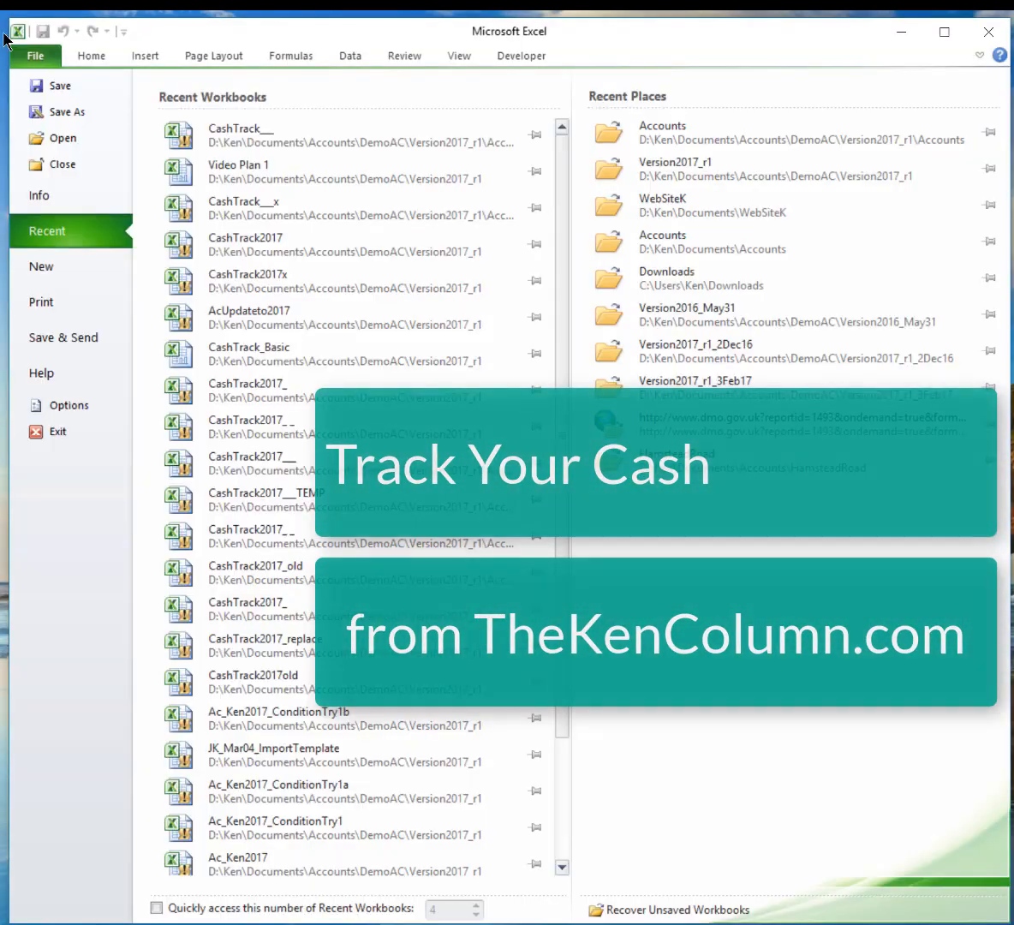
click(68, 132)
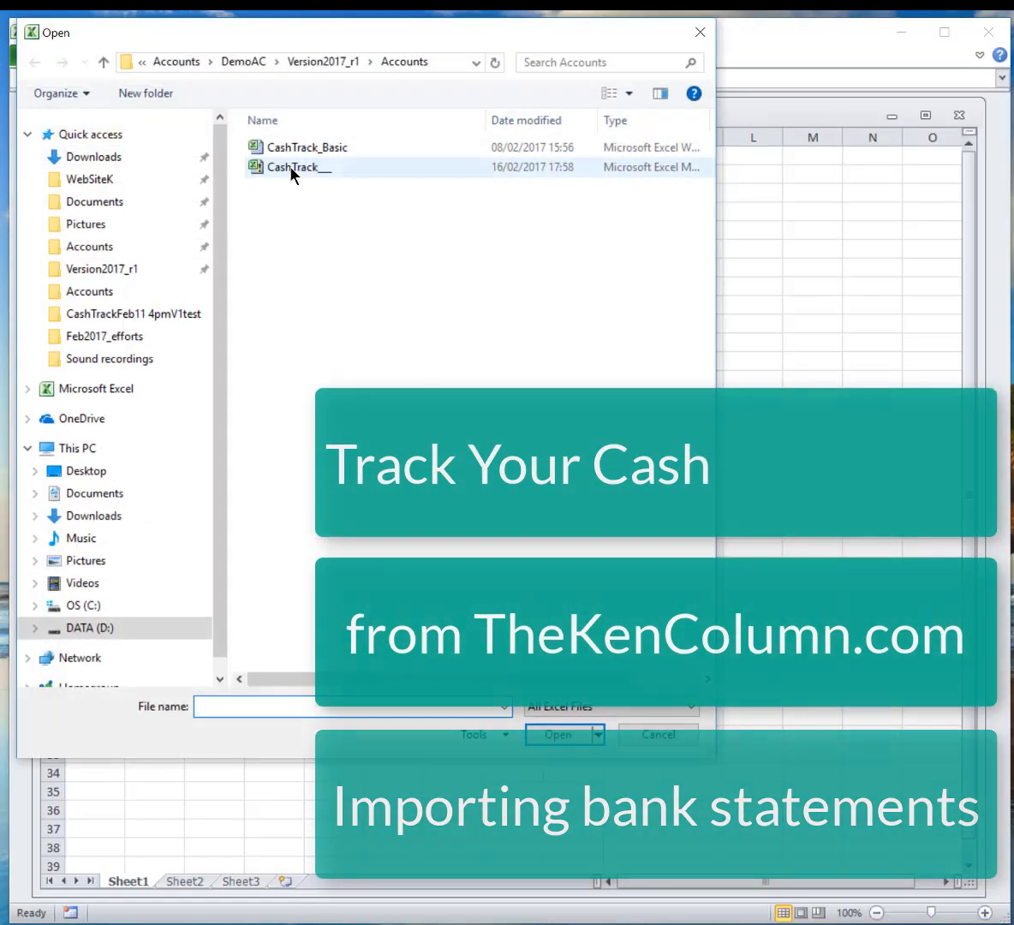
double_click(292, 168)
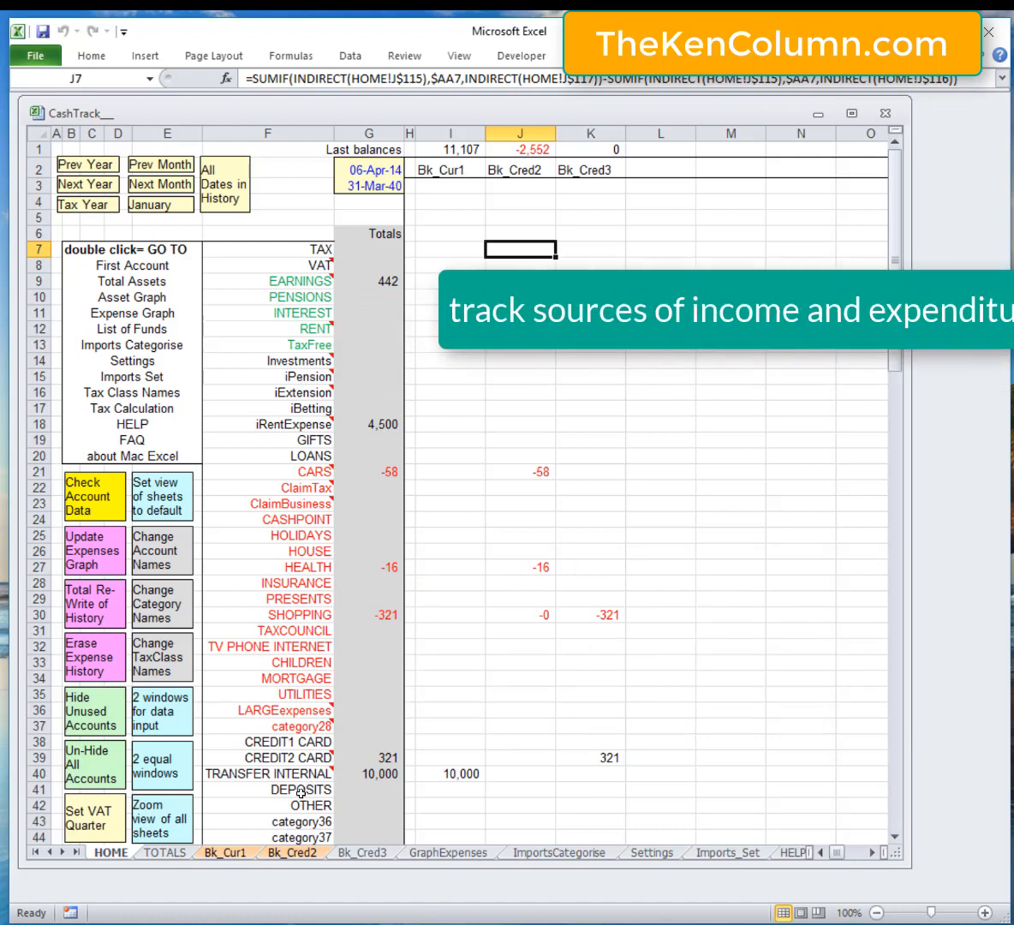
- Look over the TOTALS and GraphExpenses sheets and the category names manager on the HOME sheet, leaving everything as is
click(190, 852)
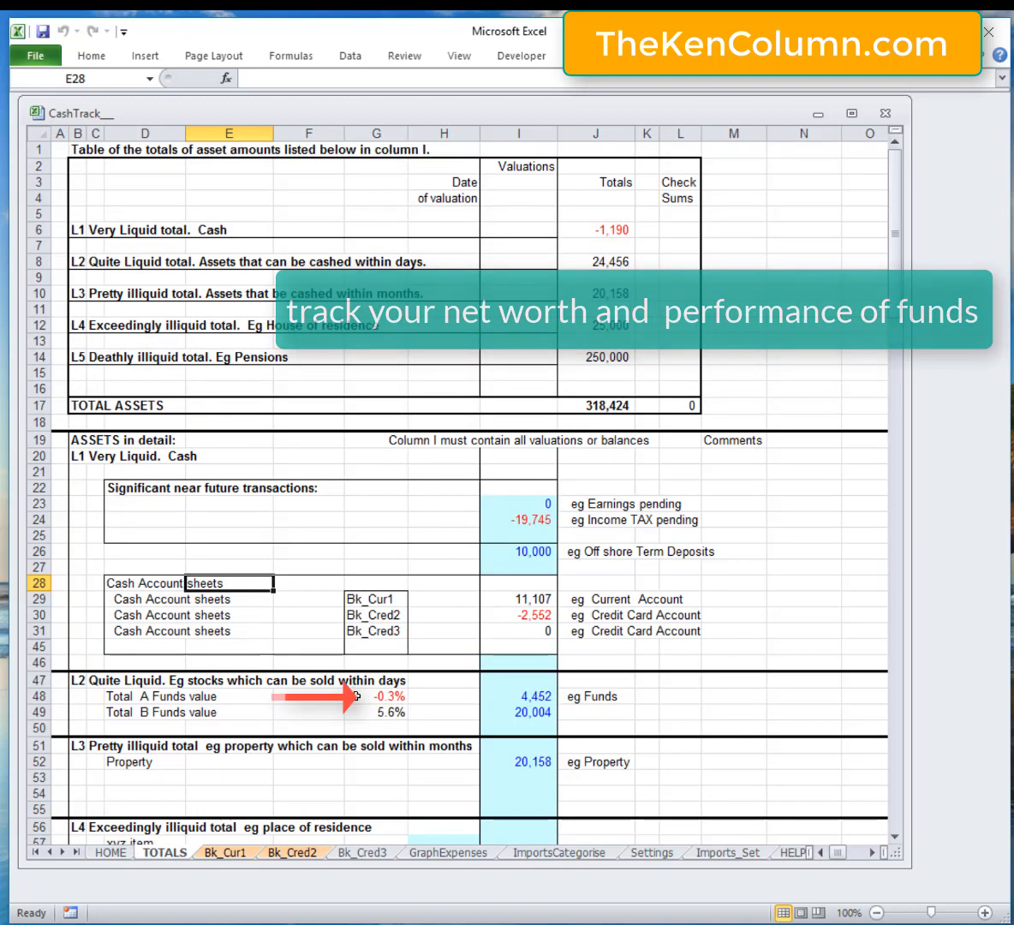
click(355, 695)
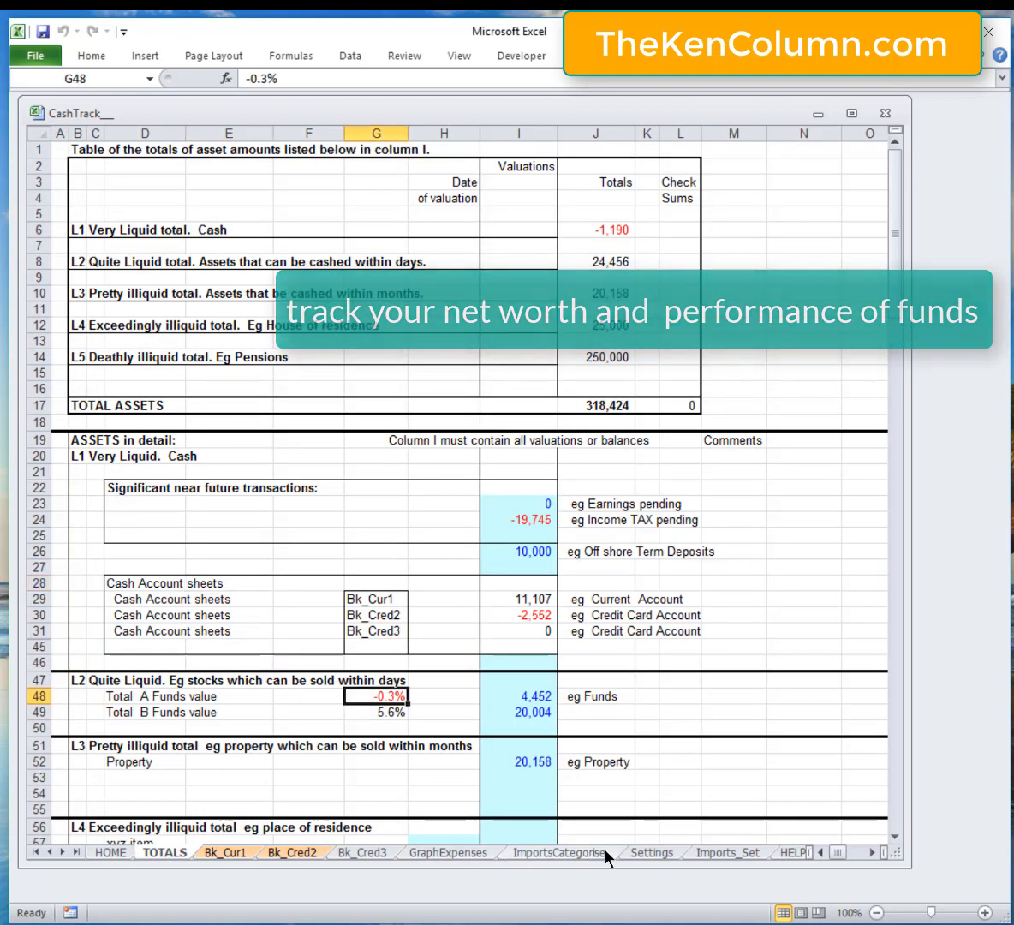
click(448, 852)
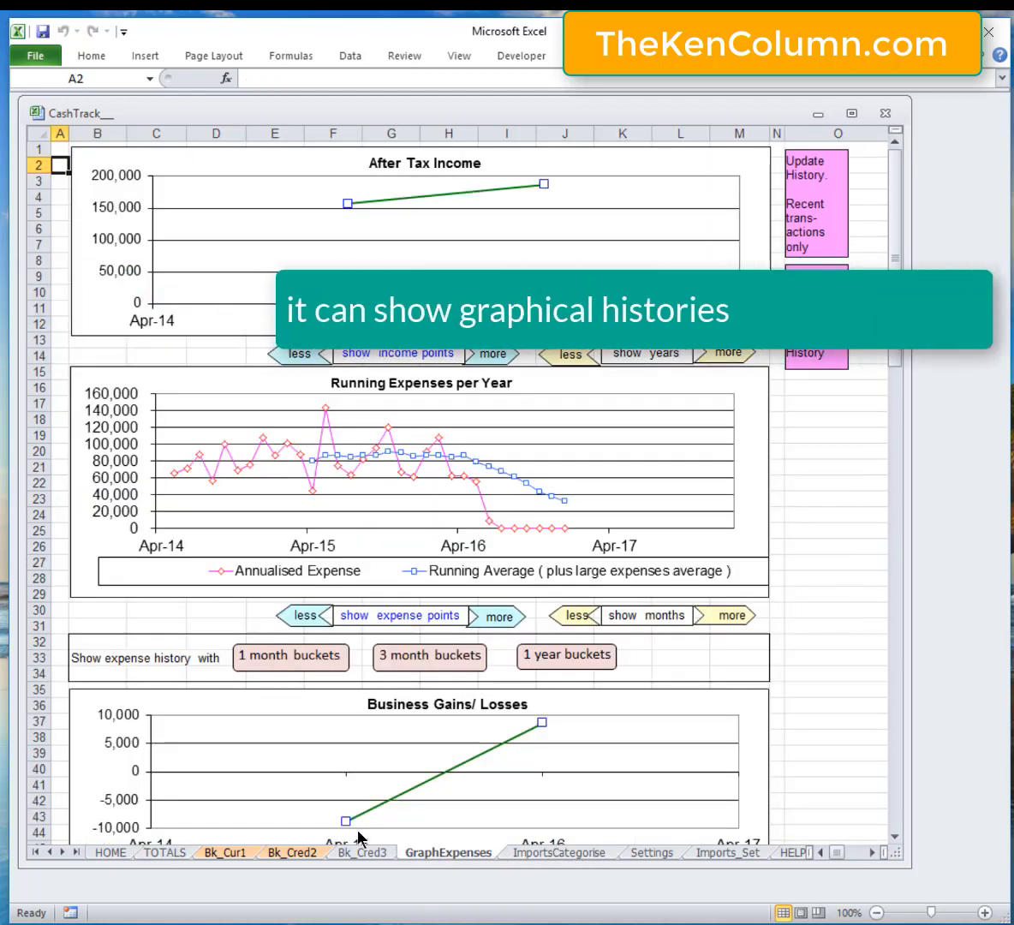
click(118, 852)
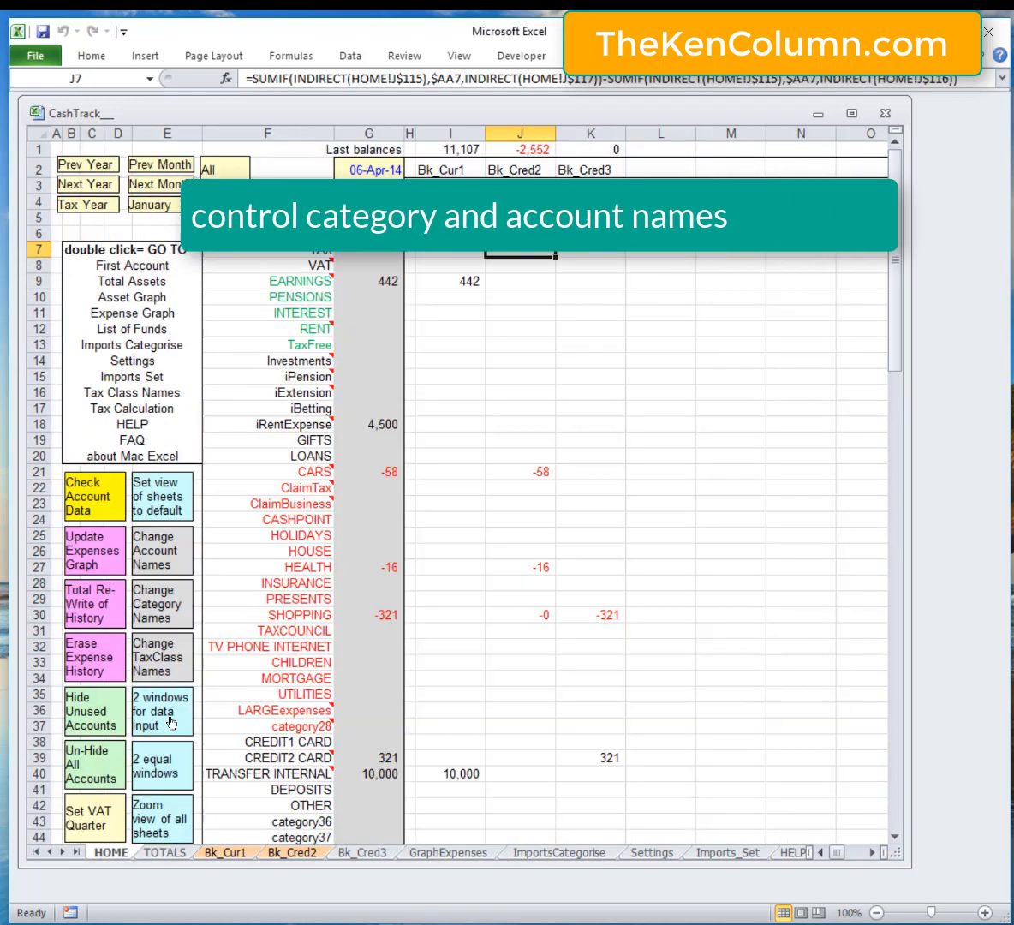
click(180, 611)
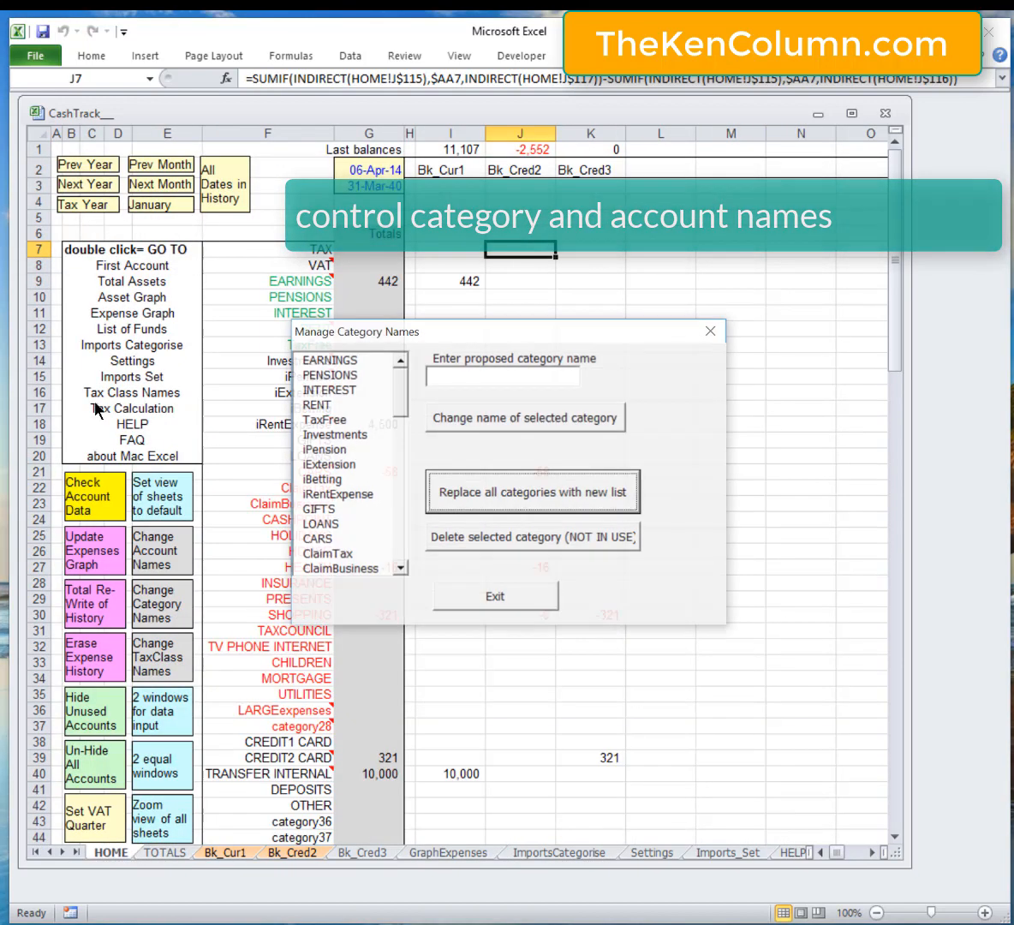
click(516, 599)
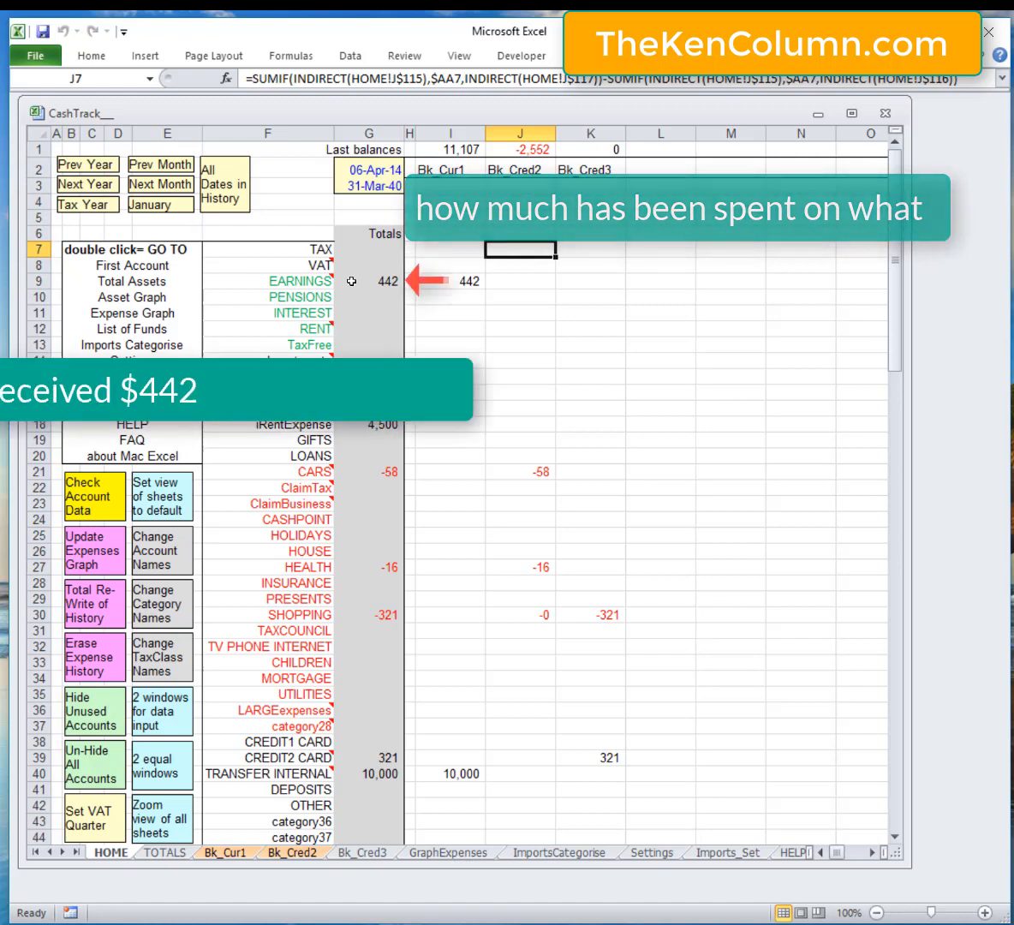
- Examine the EARNINGS total, its category, the reporting period end date and the Bk_Cur1 account heading on the HOME sheet
click(351, 281)
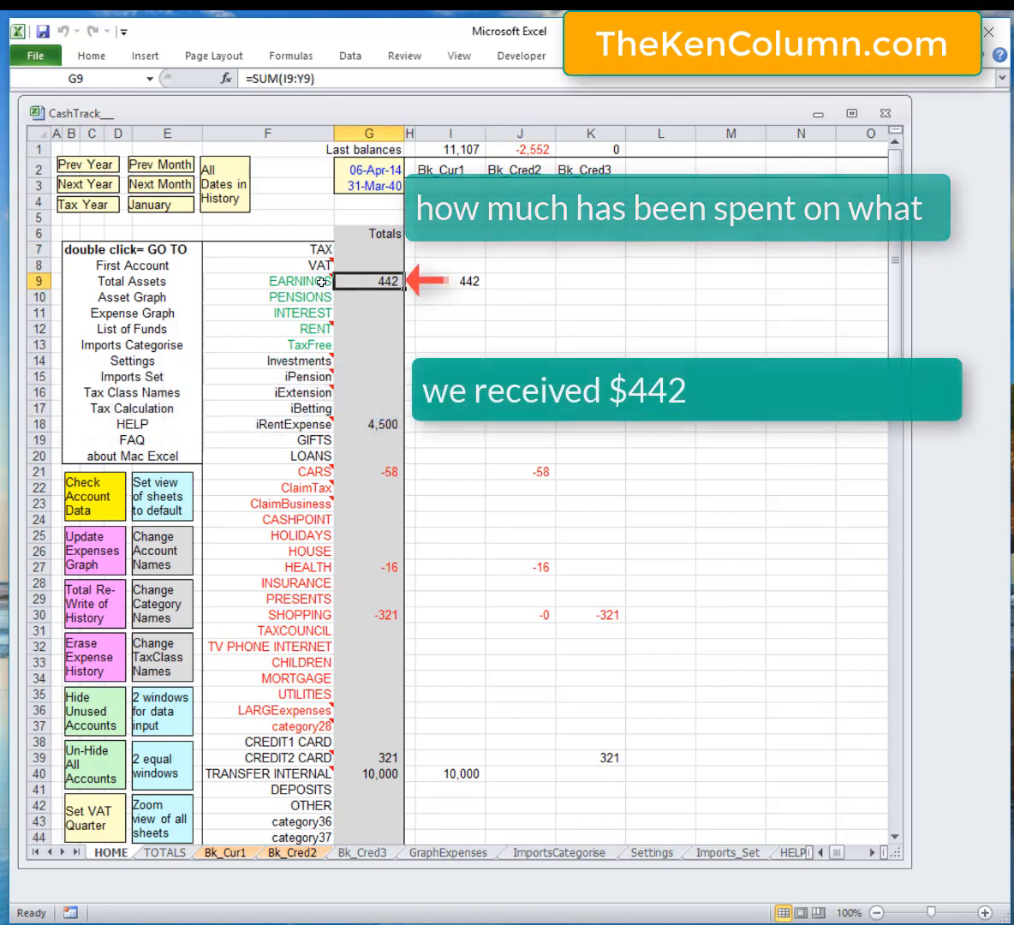
click(244, 281)
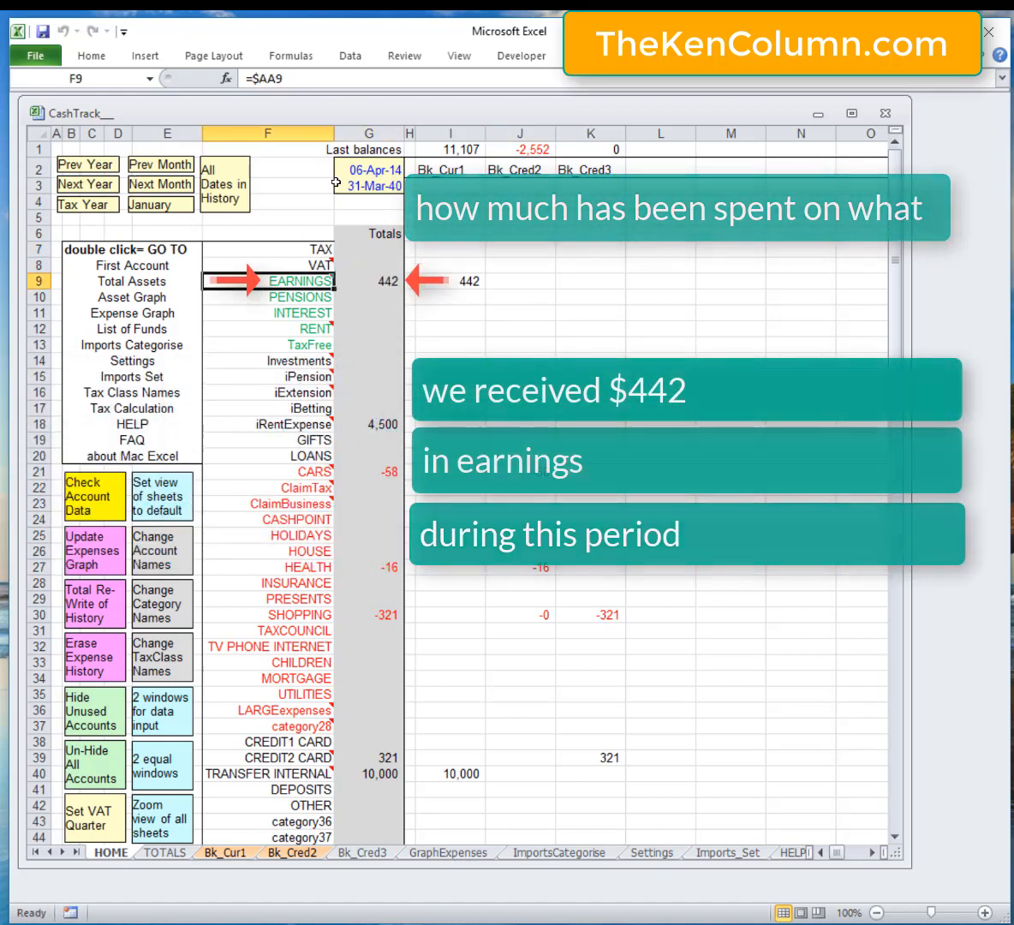
click(366, 185)
click(474, 170)
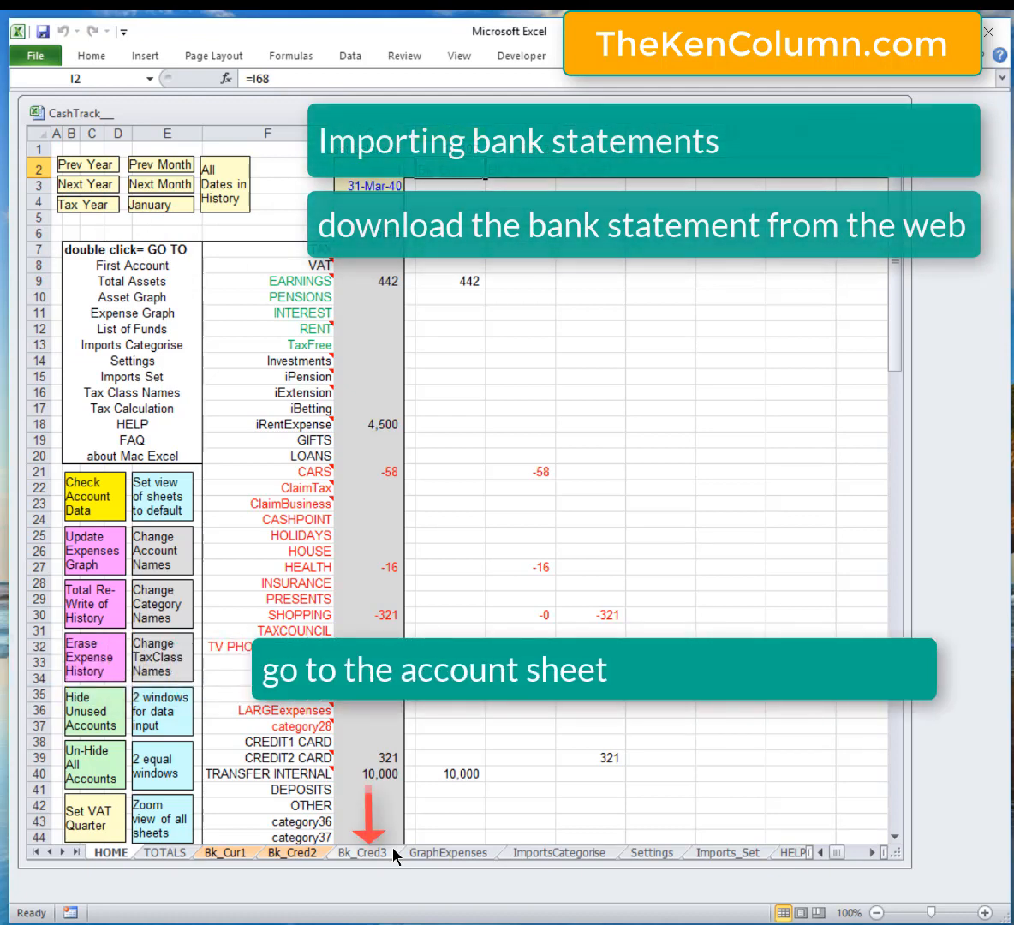
- Import the downloaded bank statement into the Bk_Cred3 account sheet, starting below its bottom entry in row 17
click(391, 853)
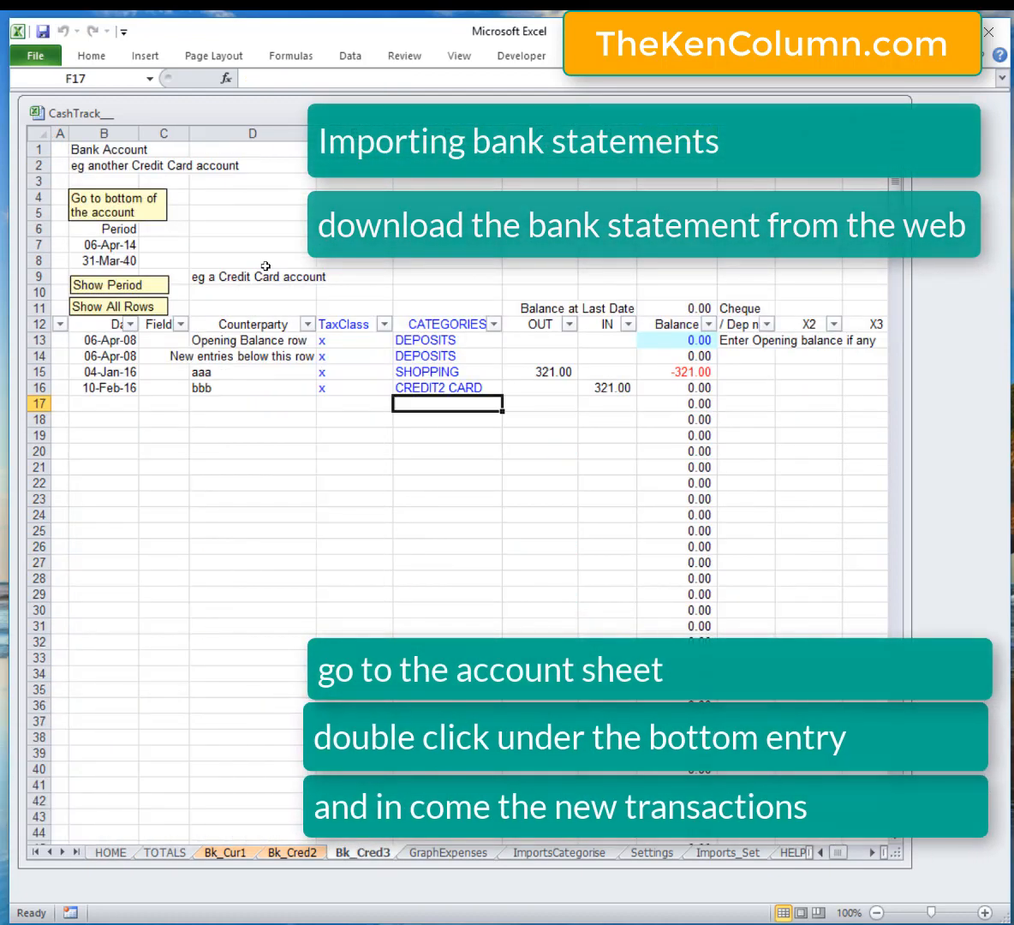
double_click(428, 404)
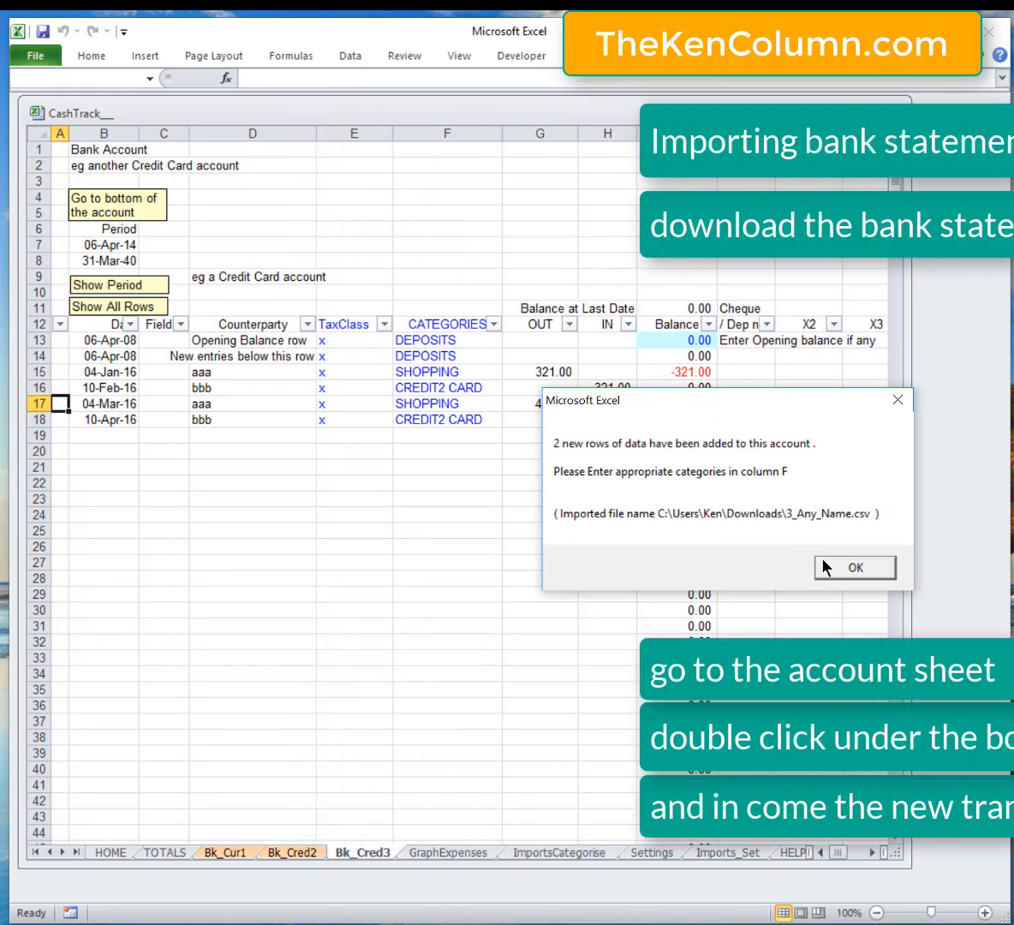
click(825, 567)
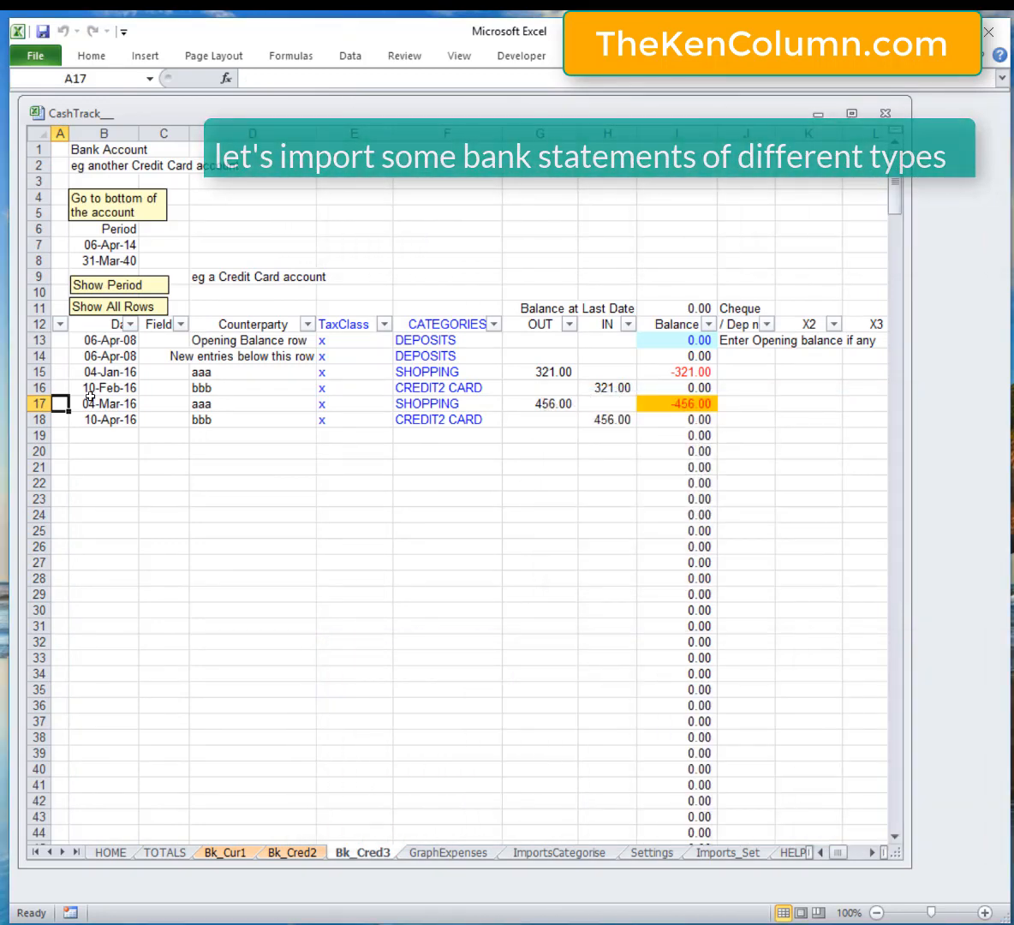
- Clear the newly imported transactions from B17:H20 on the Bk_Cred3 sheet
drag(90, 396, 586, 446)
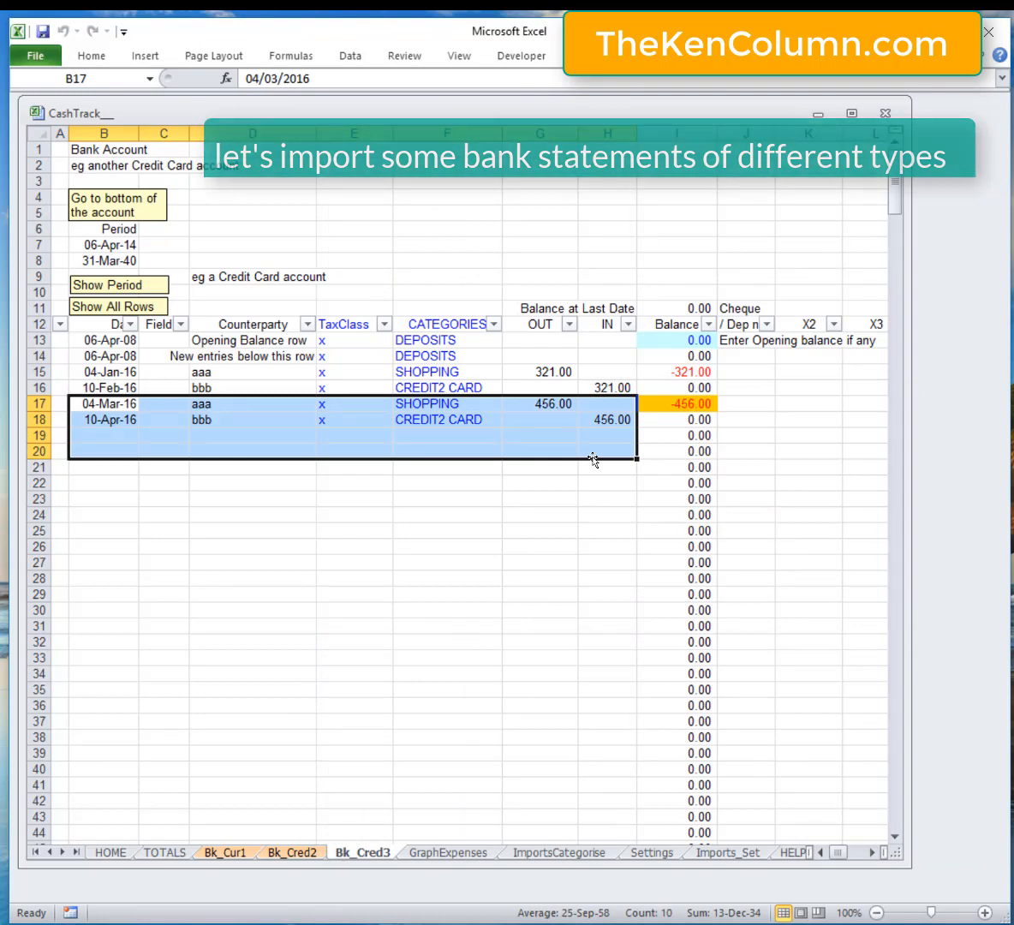
key(Delete)
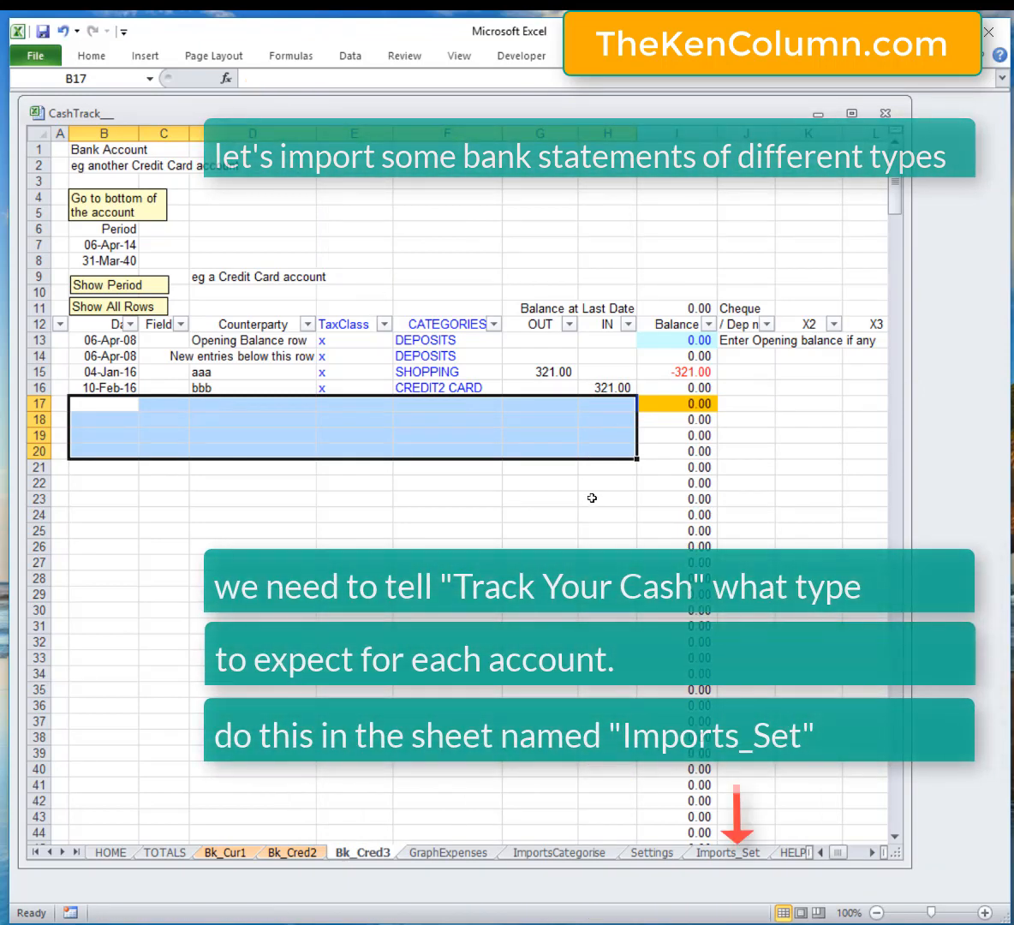
click(592, 498)
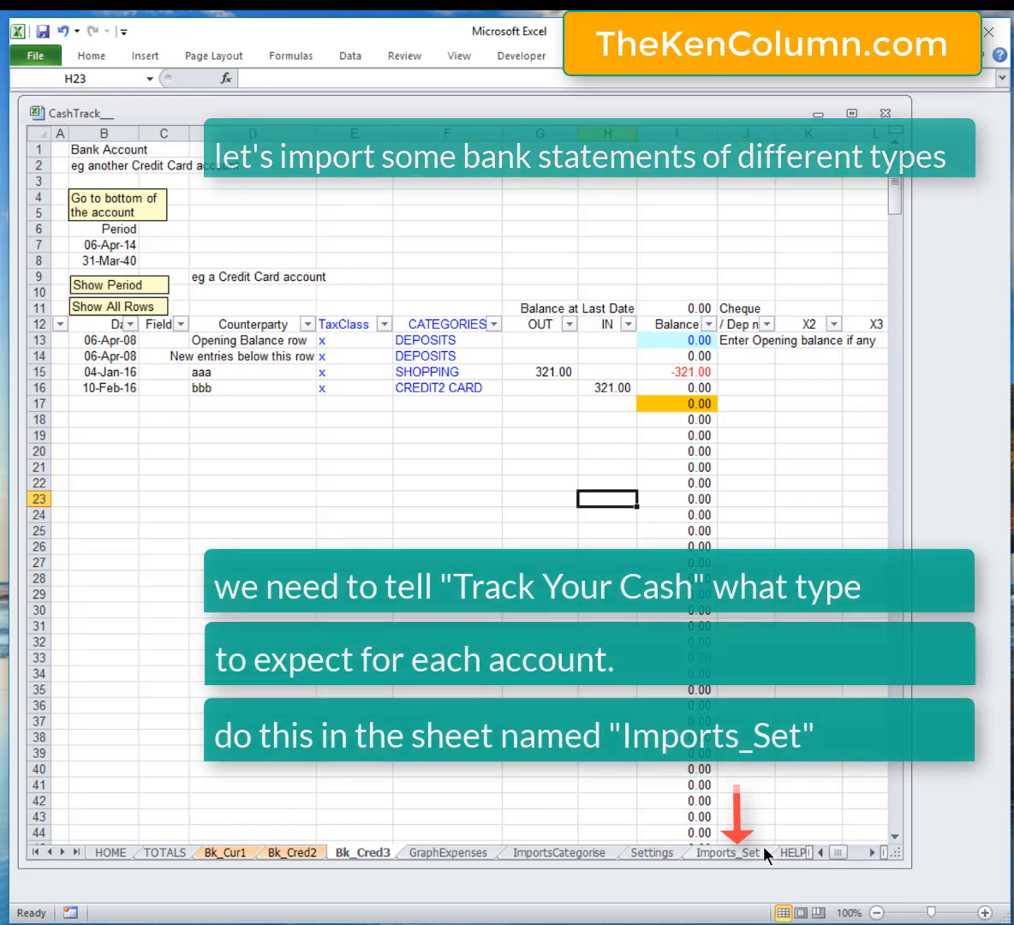
- Go to the Imports_Set sheet and examine the bank file name entries for Bk_Cur1 and Bk_Cred2
click(763, 853)
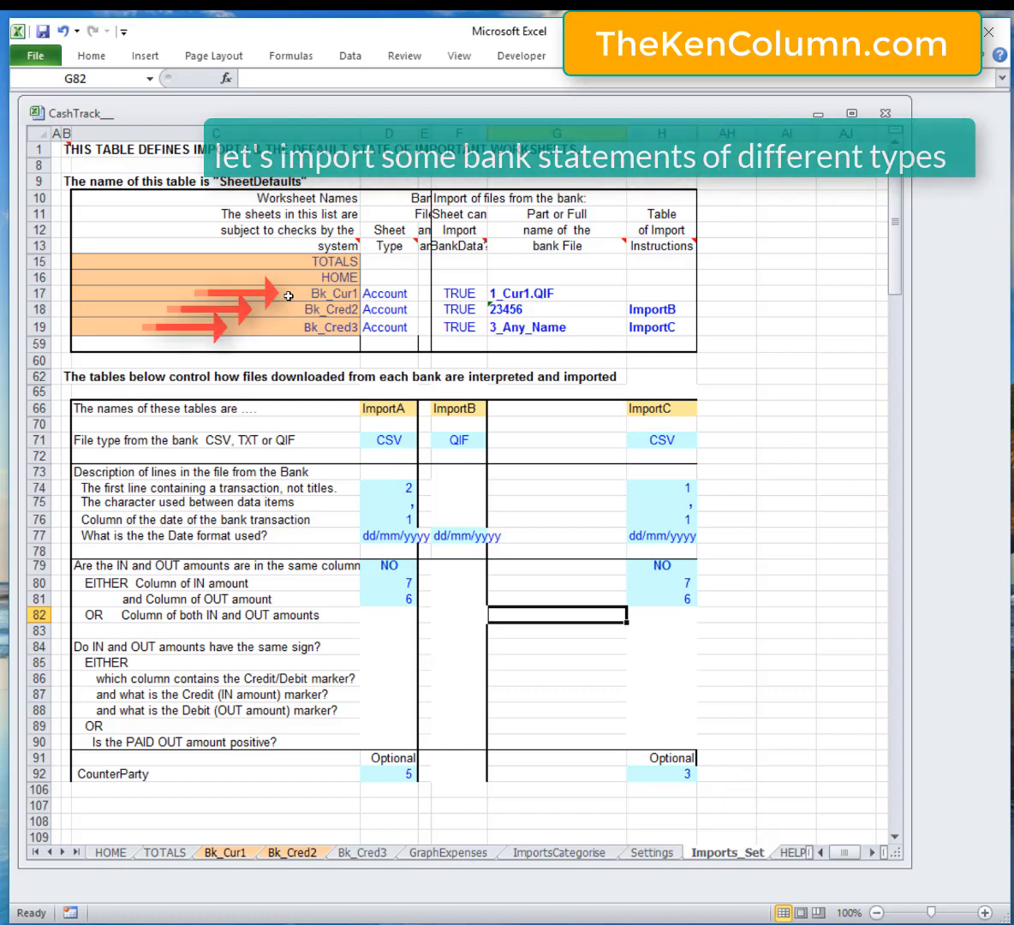
click(582, 296)
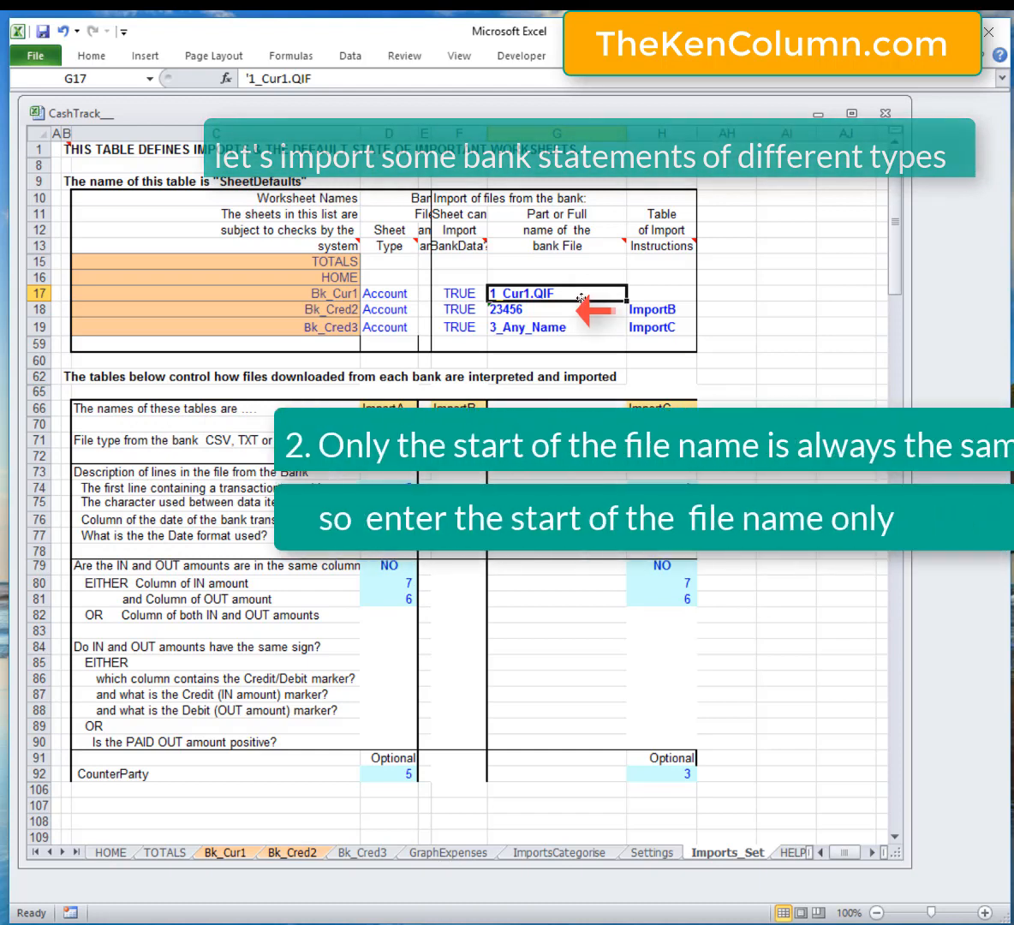
key(Down)
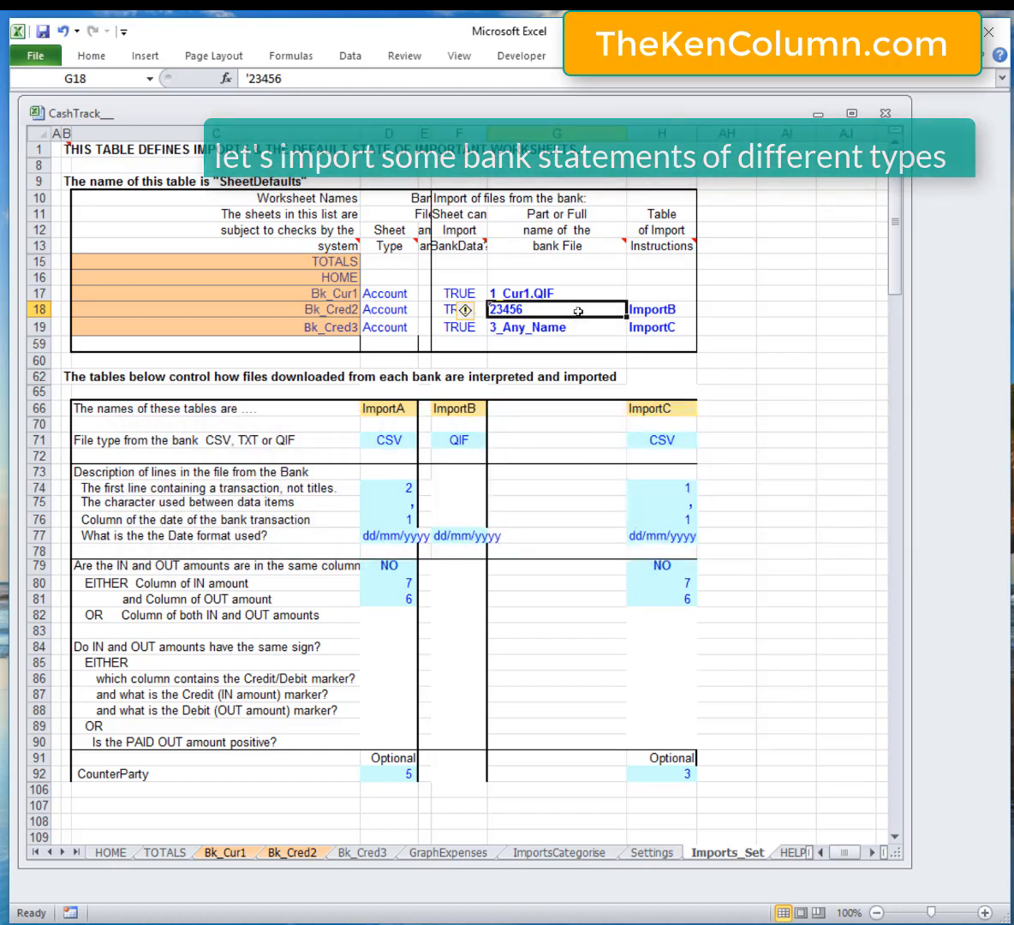
- Clear the bank file name entry for Bk_Cred3, then undo the deletion
click(580, 327)
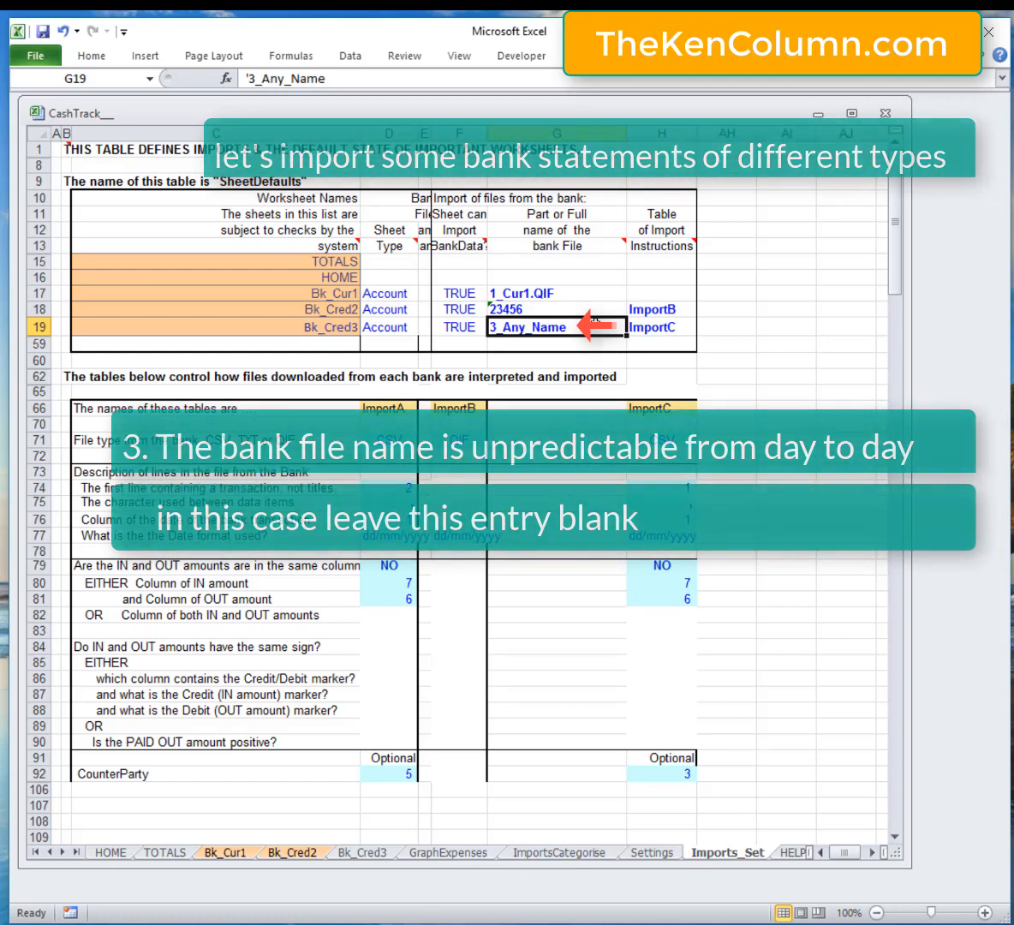
key(Delete)
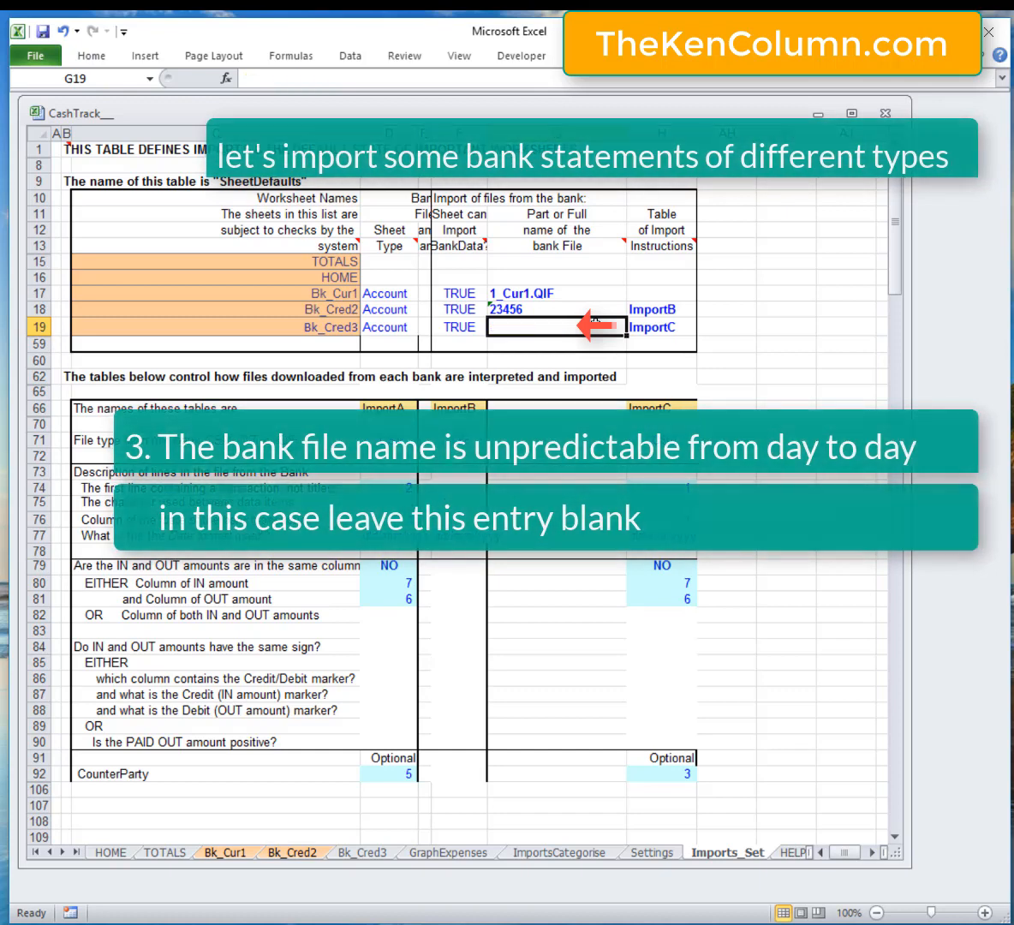
key(ctrl+z)
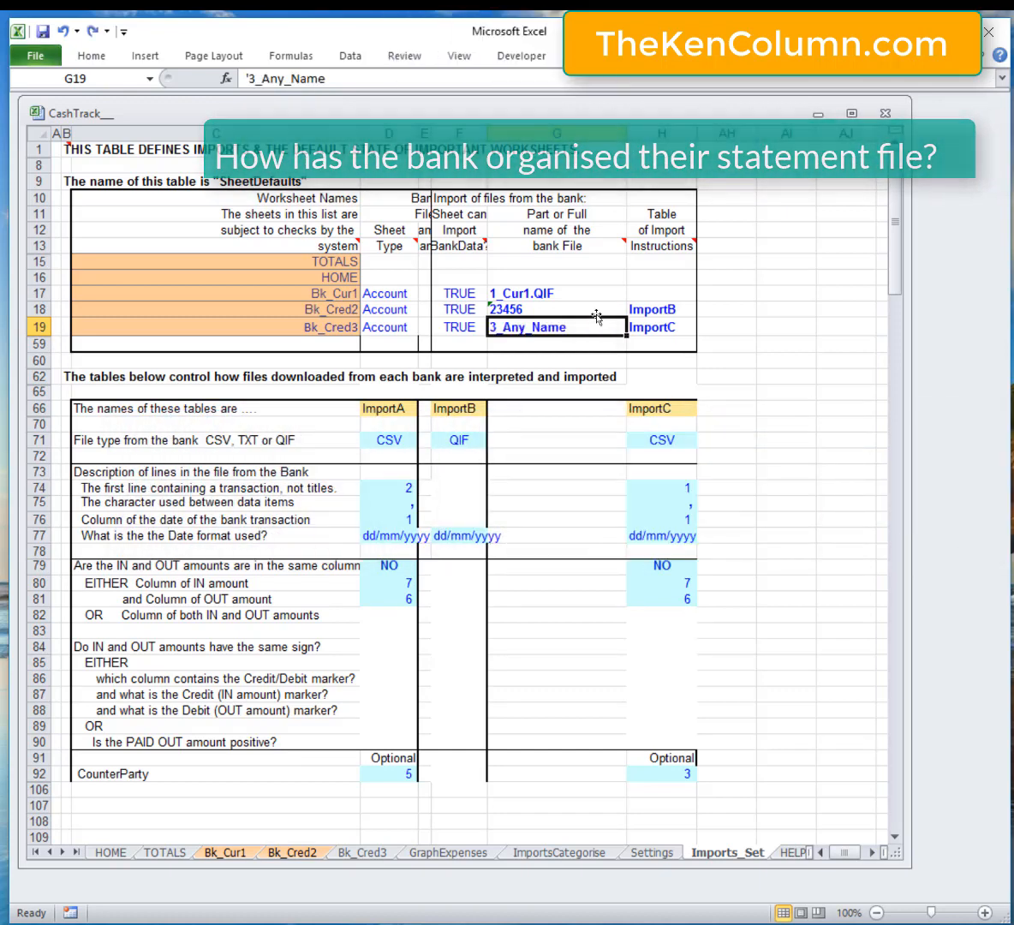
- Assign the ImportA instruction table to the Bk_Cur1 account and set ImportA's bank file type to QIF
click(581, 293)
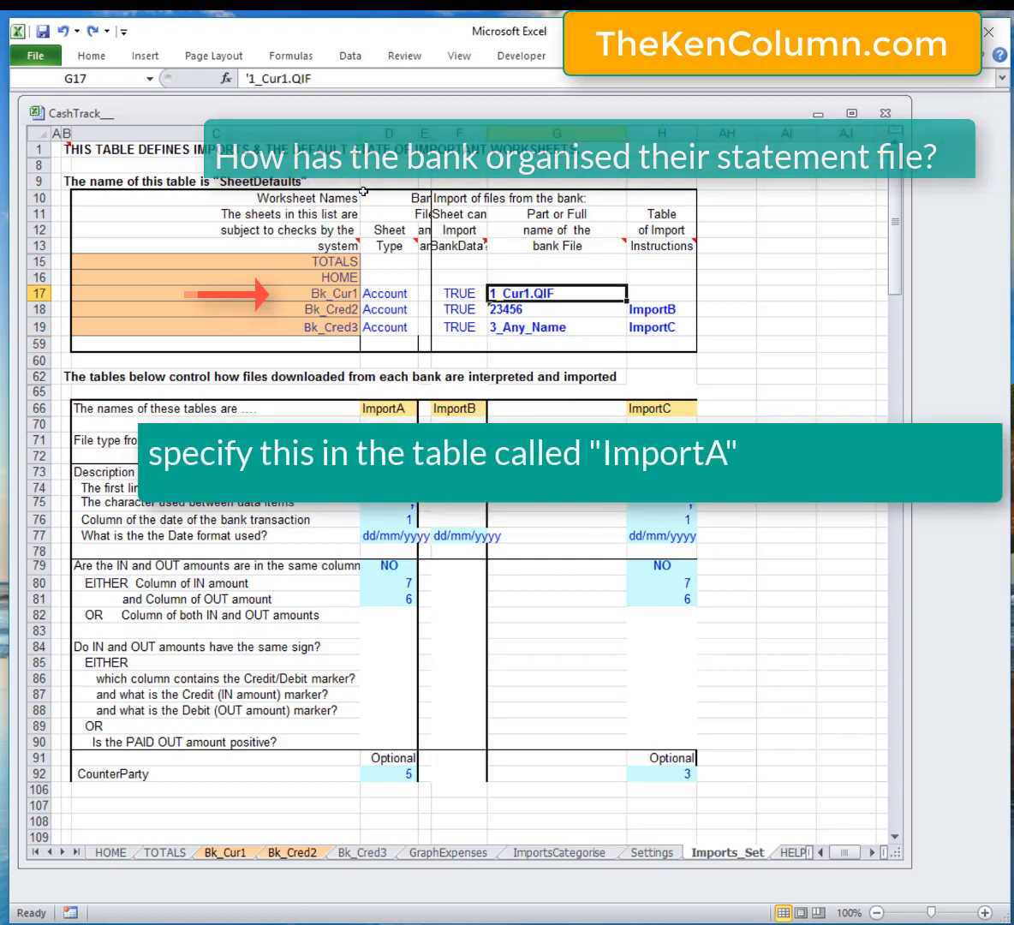
click(657, 296)
click(704, 293)
click(658, 310)
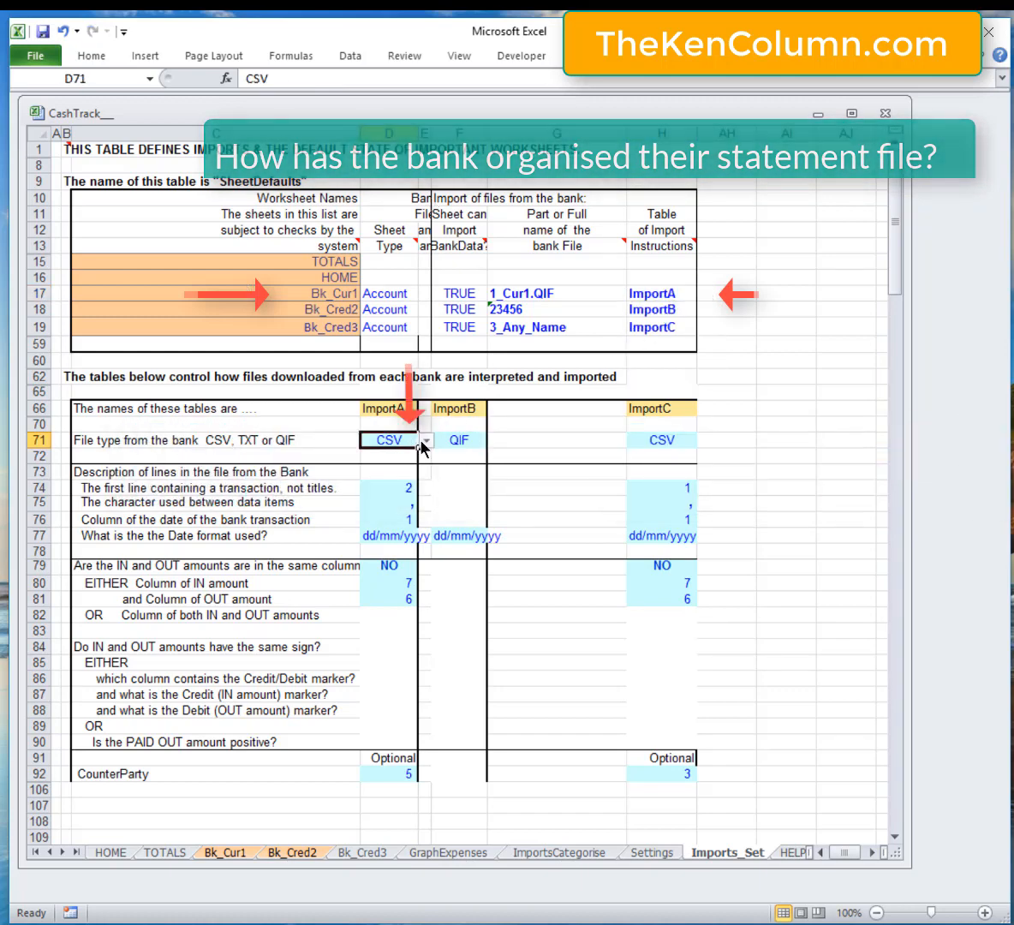
click(426, 442)
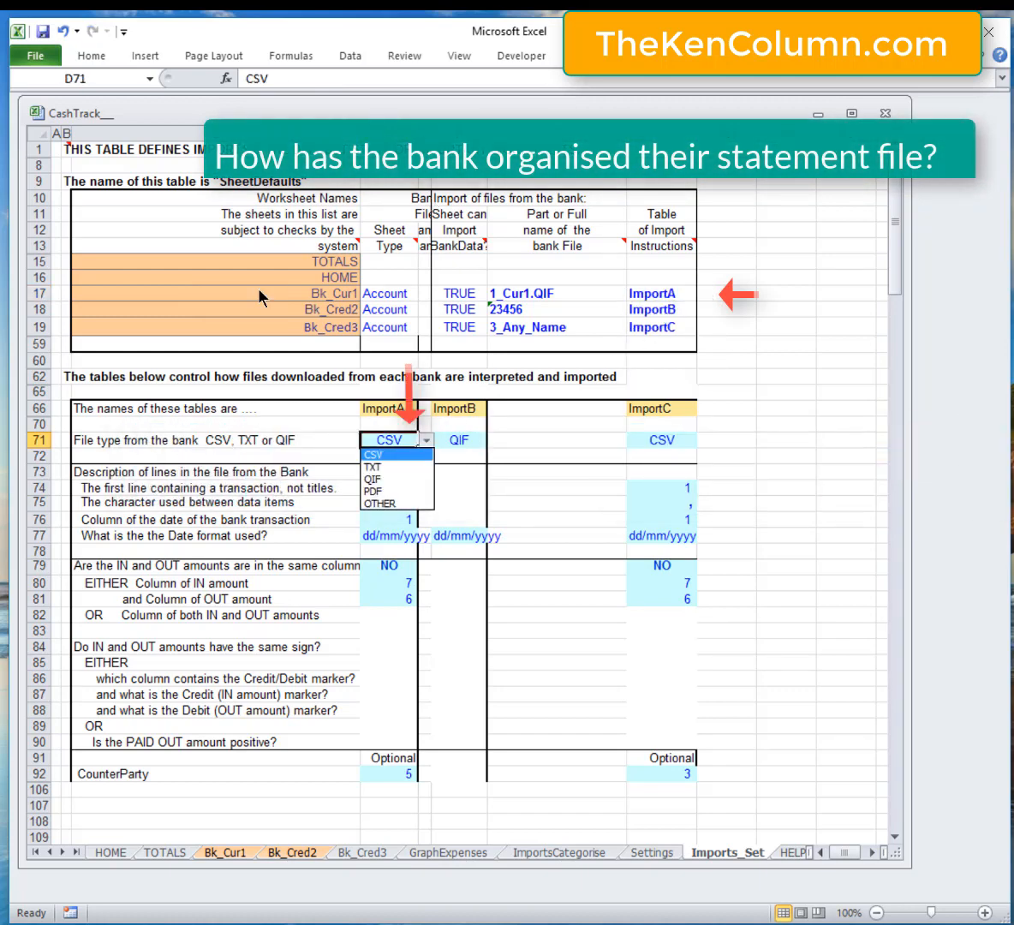
click(394, 480)
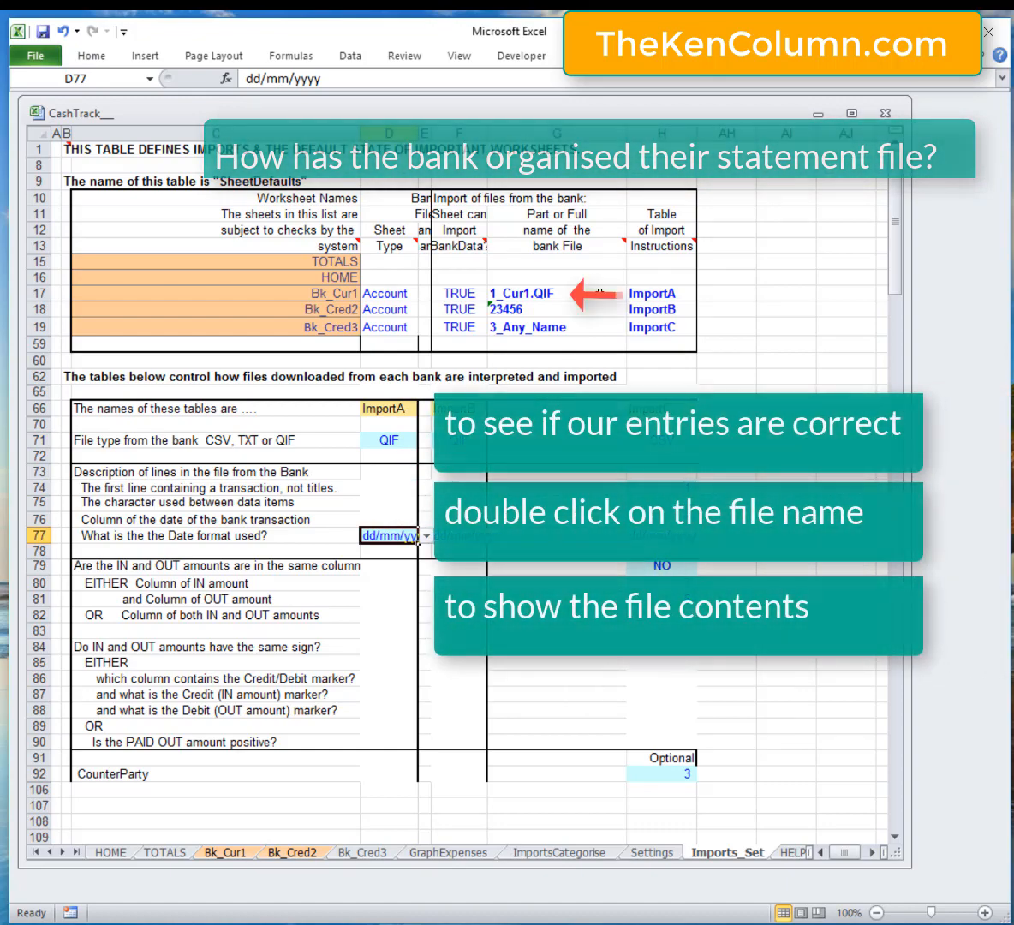
- Preview the contents of the 1_Cur1.QIF bank file and check the date format options for ImportA
double_click(599, 292)
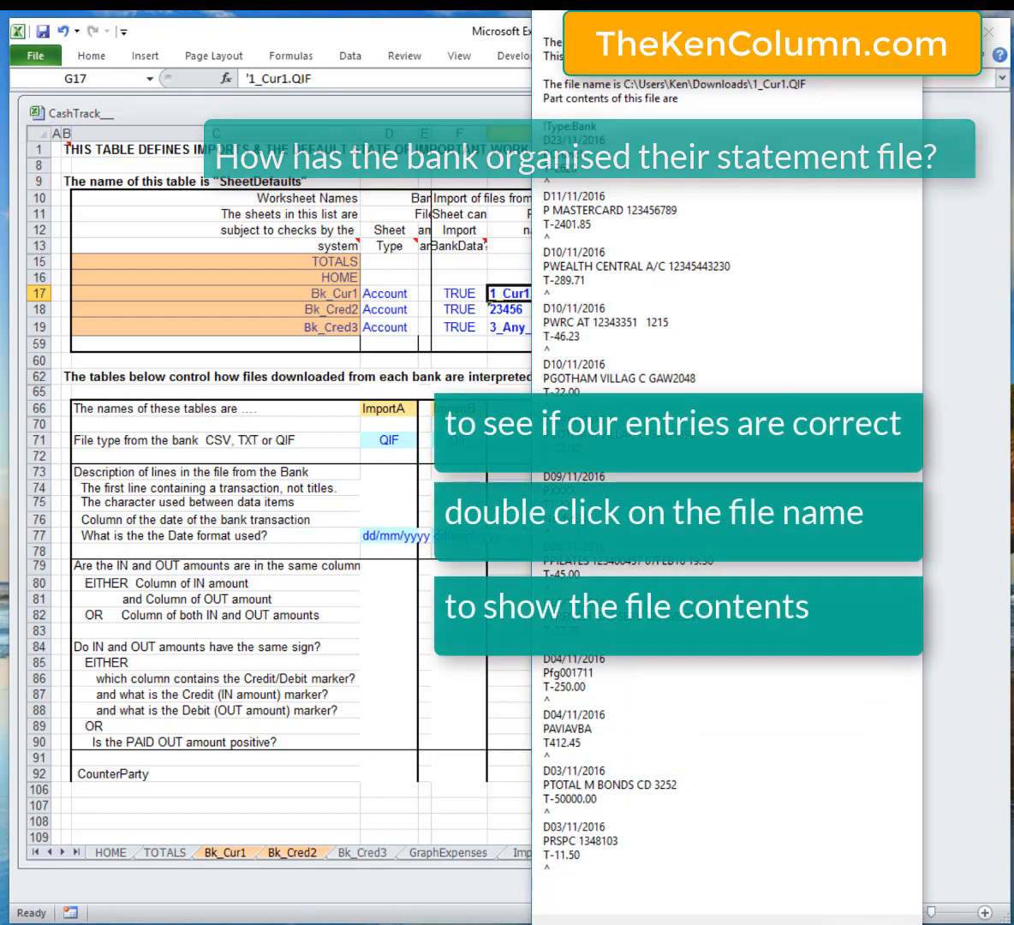
drag(674, 10, 578, 72)
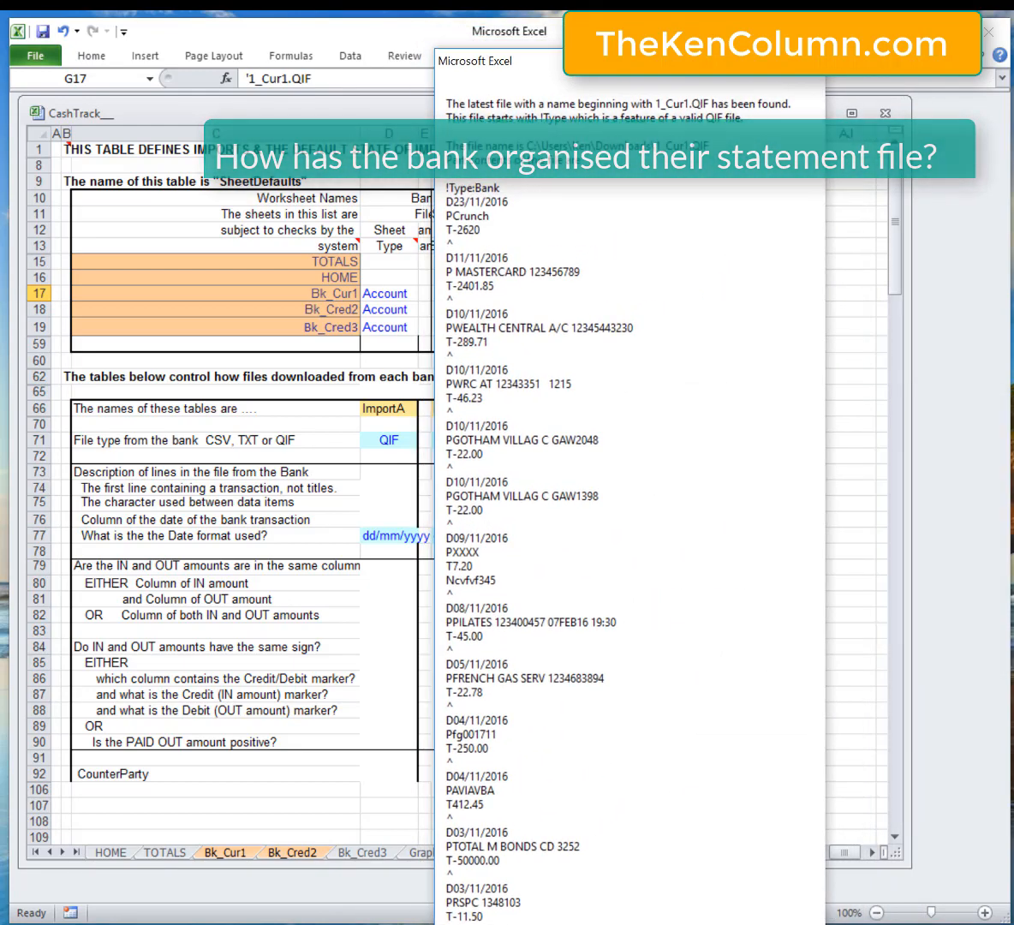
click(810, 62)
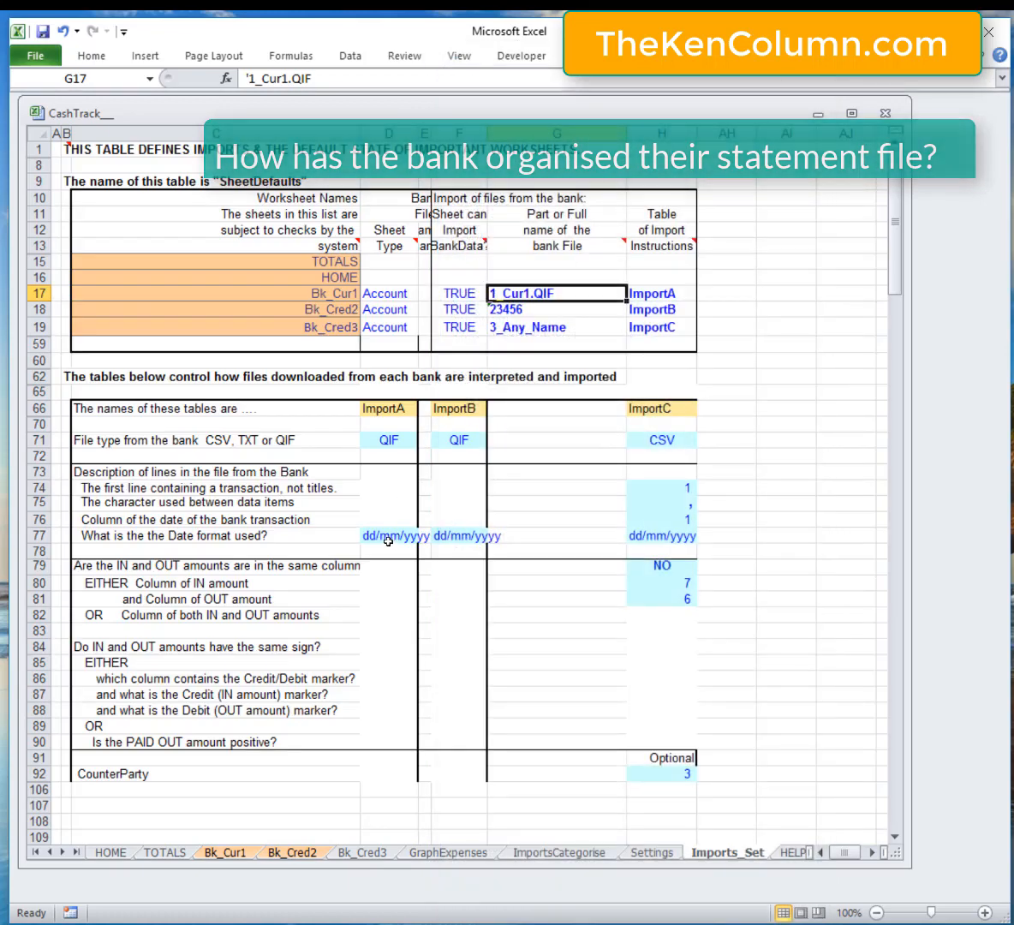
click(425, 536)
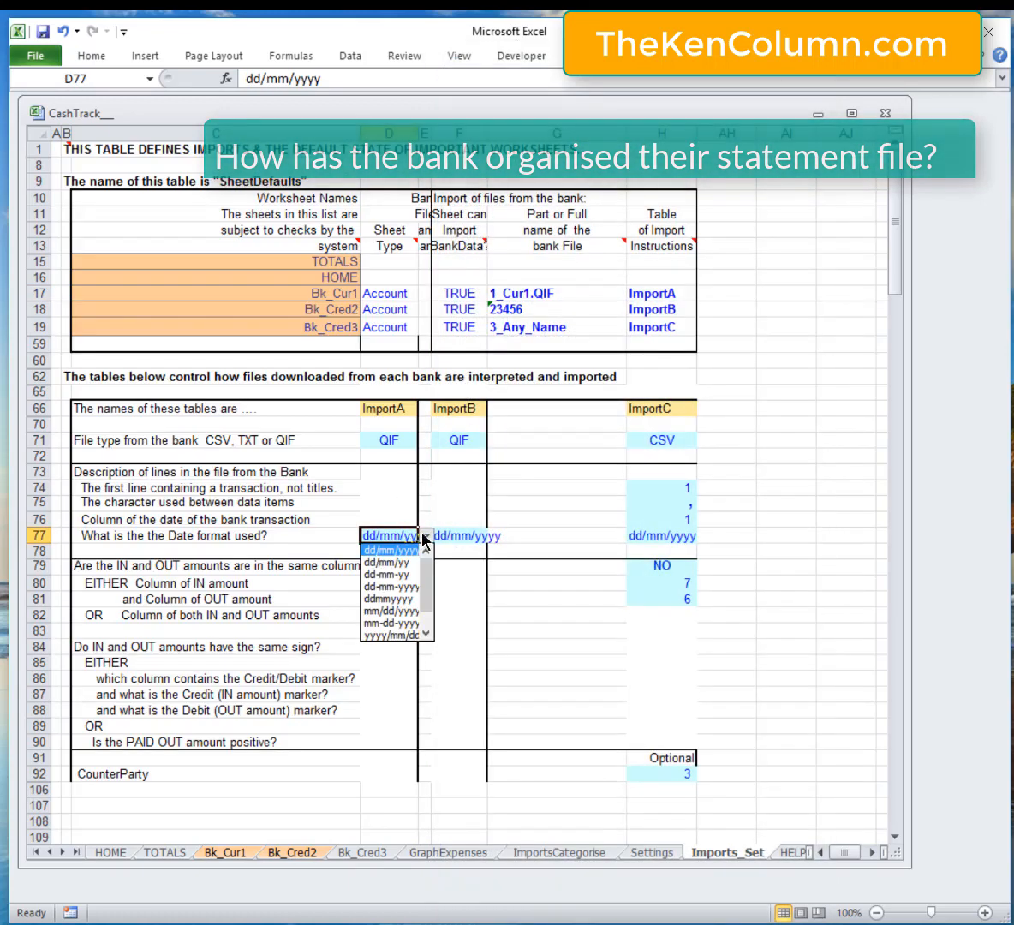
key(Escape)
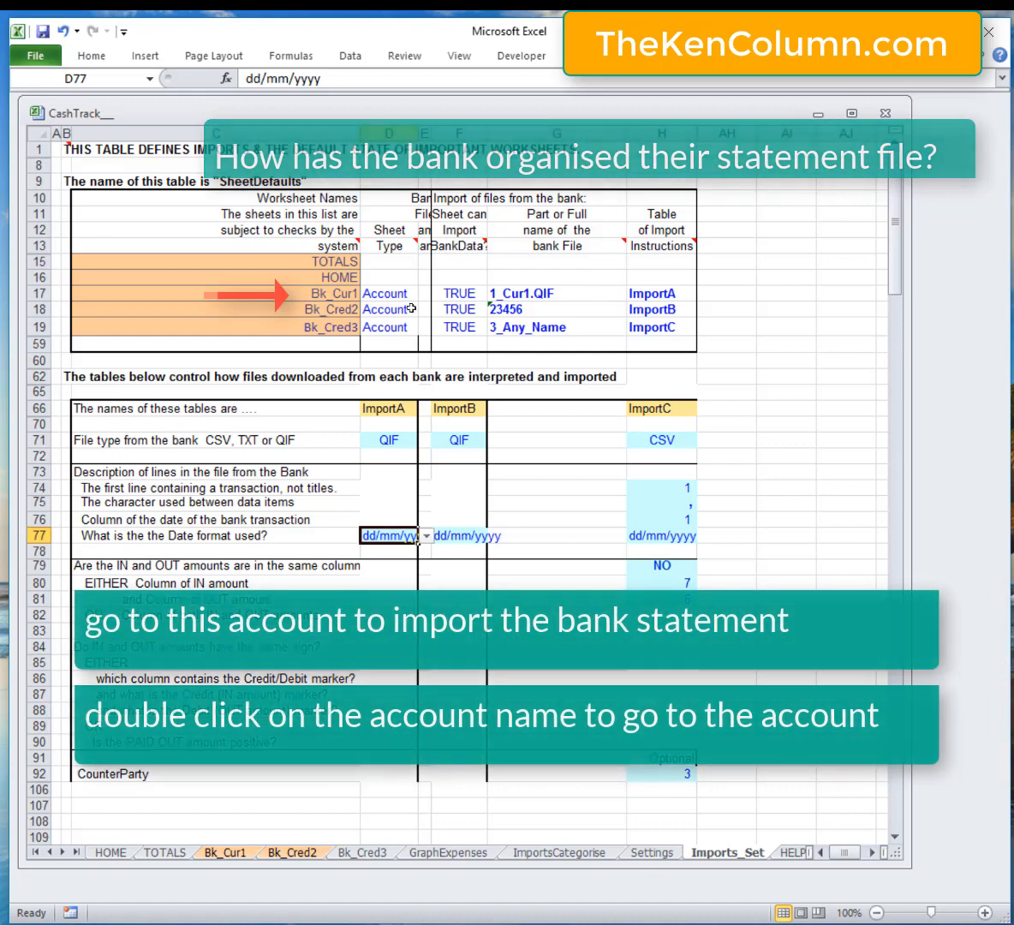
- Go to the Bk_Cur1 account sheet and import its bank statement below the bottom entry
double_click(244, 294)
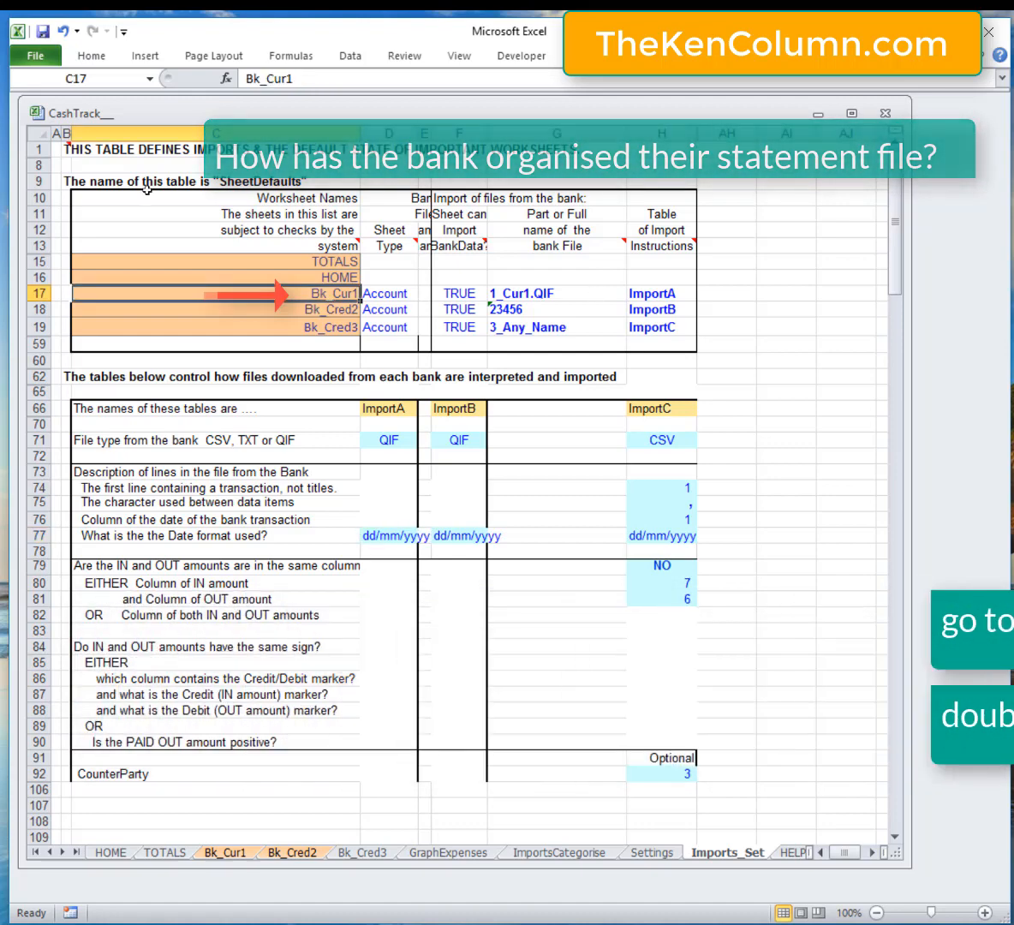
double_click(458, 470)
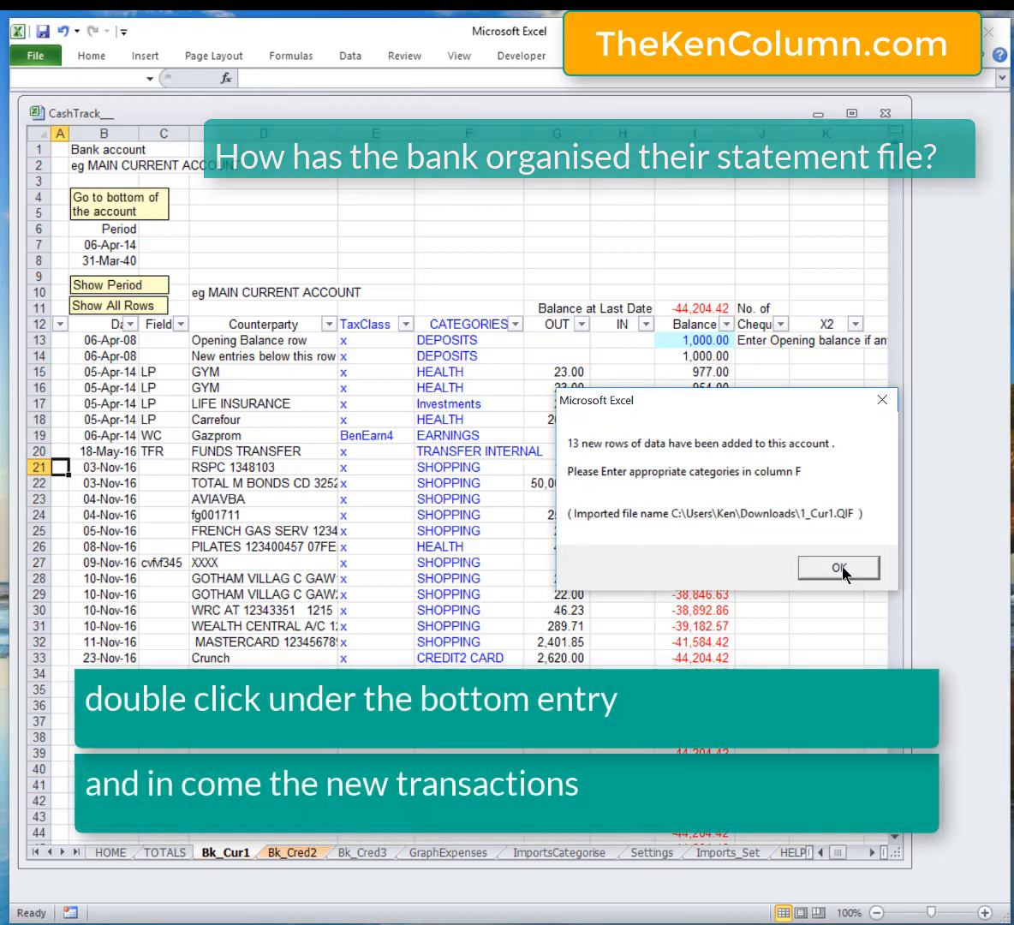
- Dismiss the import message and clear the imported transactions from B21:H34 on the Bk_Cur1 sheet
click(841, 567)
drag(116, 467, 603, 675)
key(Delete)
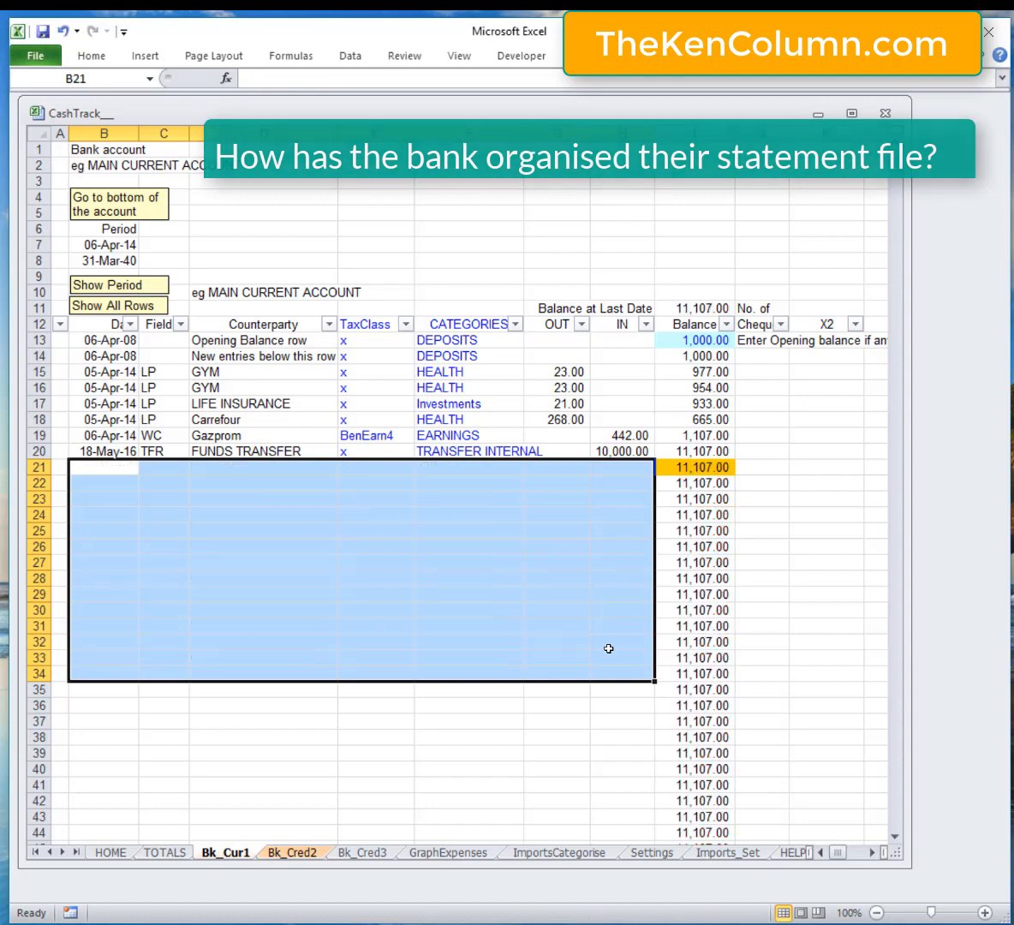
click(540, 573)
- On the Imports_Set sheet, change the Bk_Cur1 account's bank file name to 1_Cur1.csv
click(765, 856)
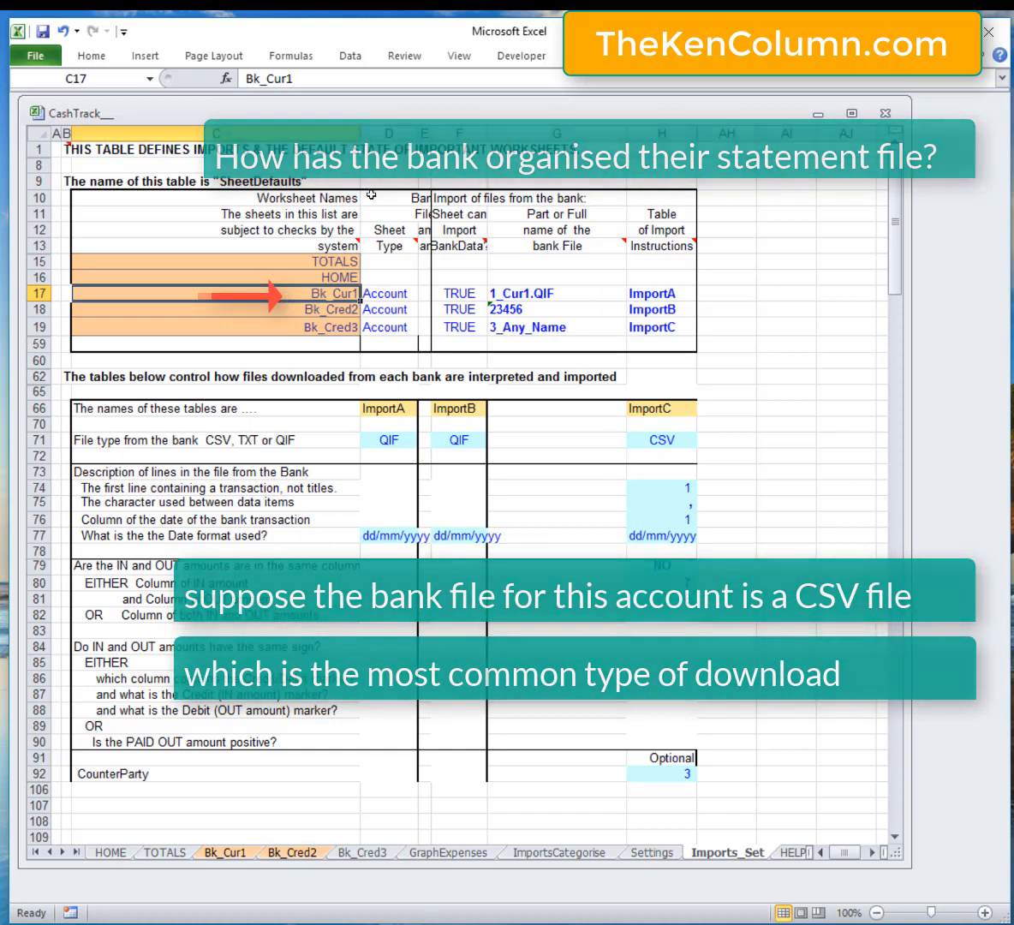
click(597, 297)
double_click(598, 302)
key(BackSpace)
key(BackSpace)
key(BackSpace)
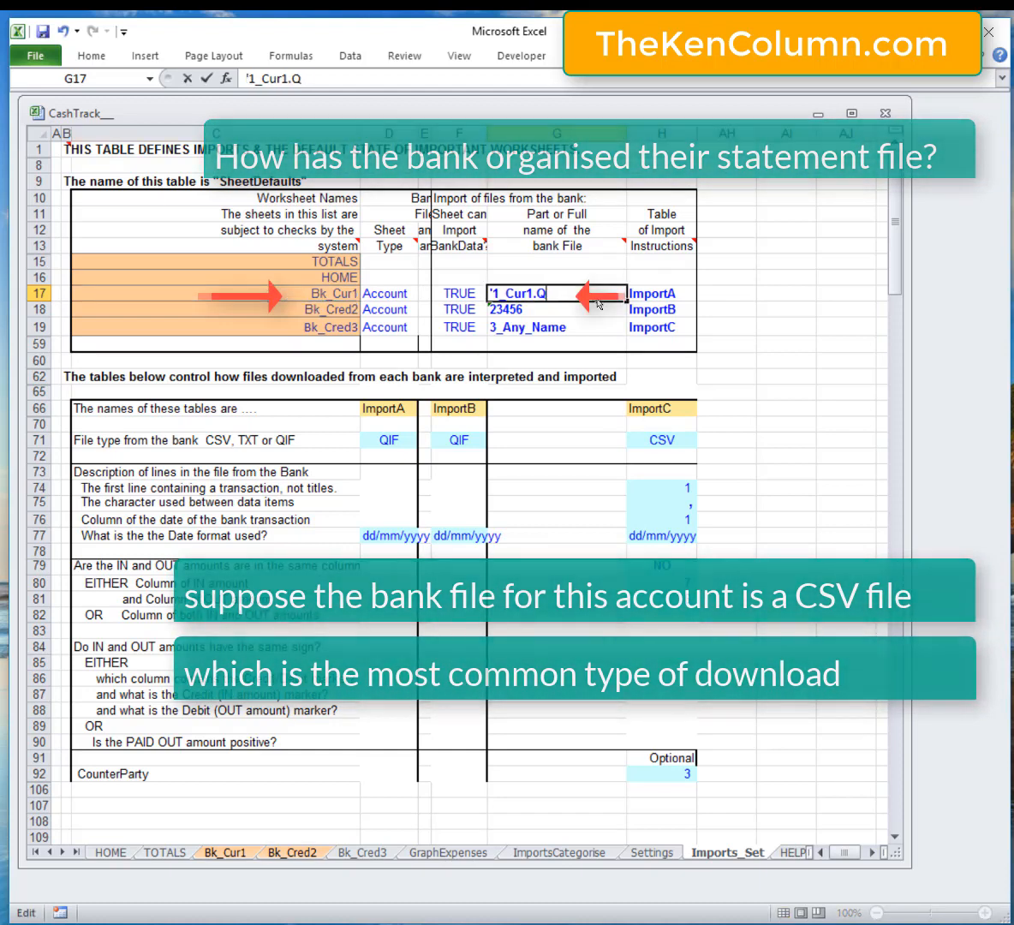
text(csv)
key(Return)
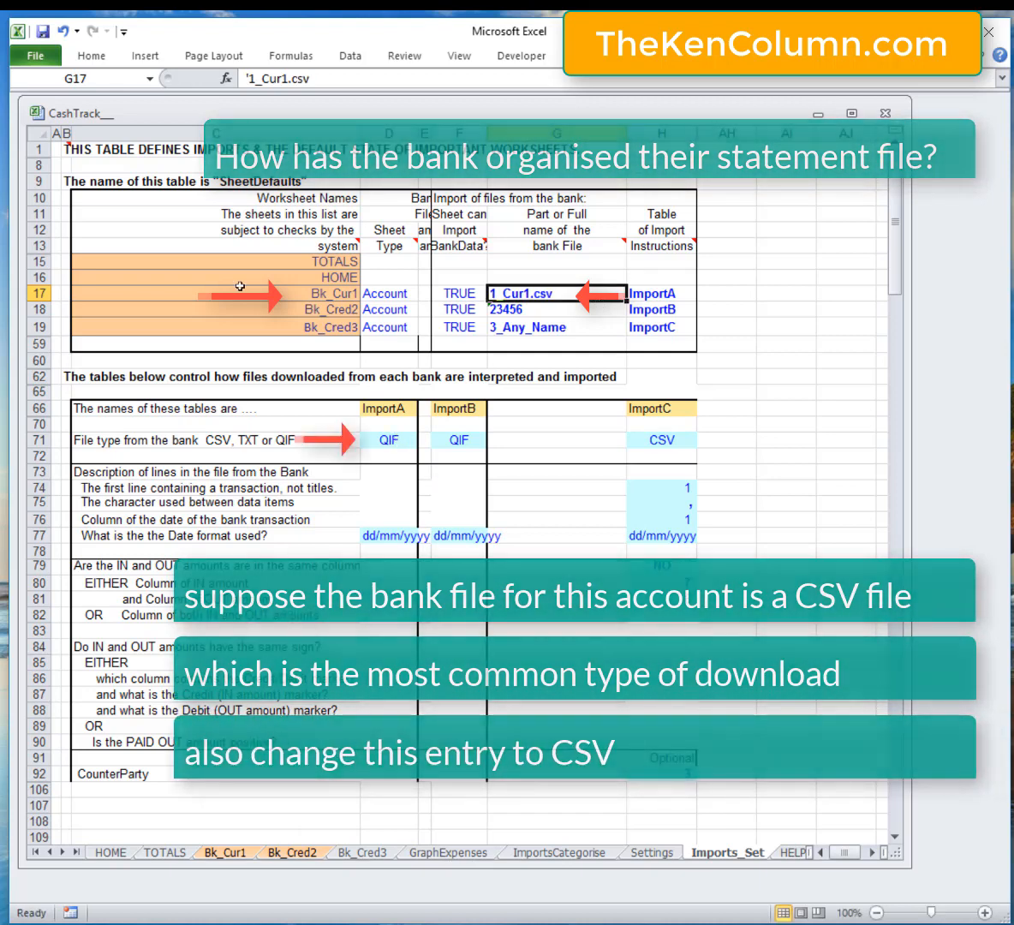
- Set the ImportA table's bank file type to CSV and its date format to dd-mm-yy
click(403, 441)
click(426, 440)
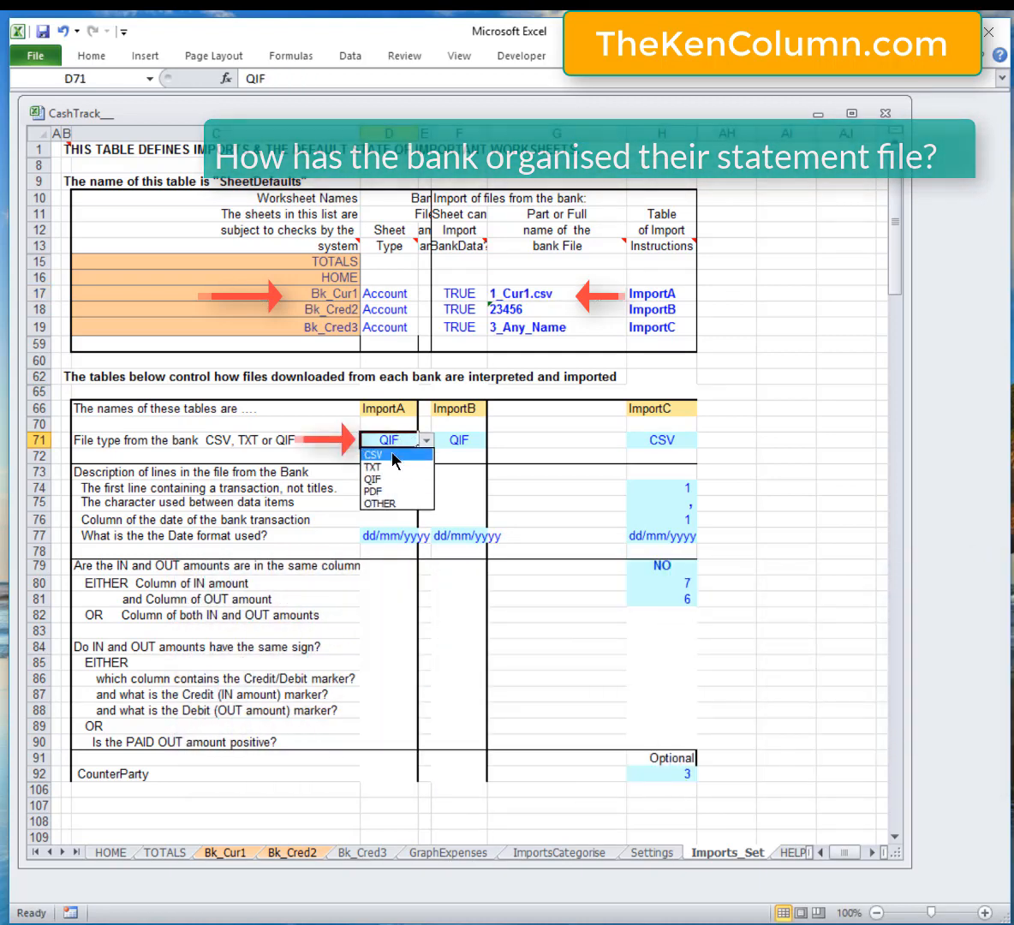
click(377, 451)
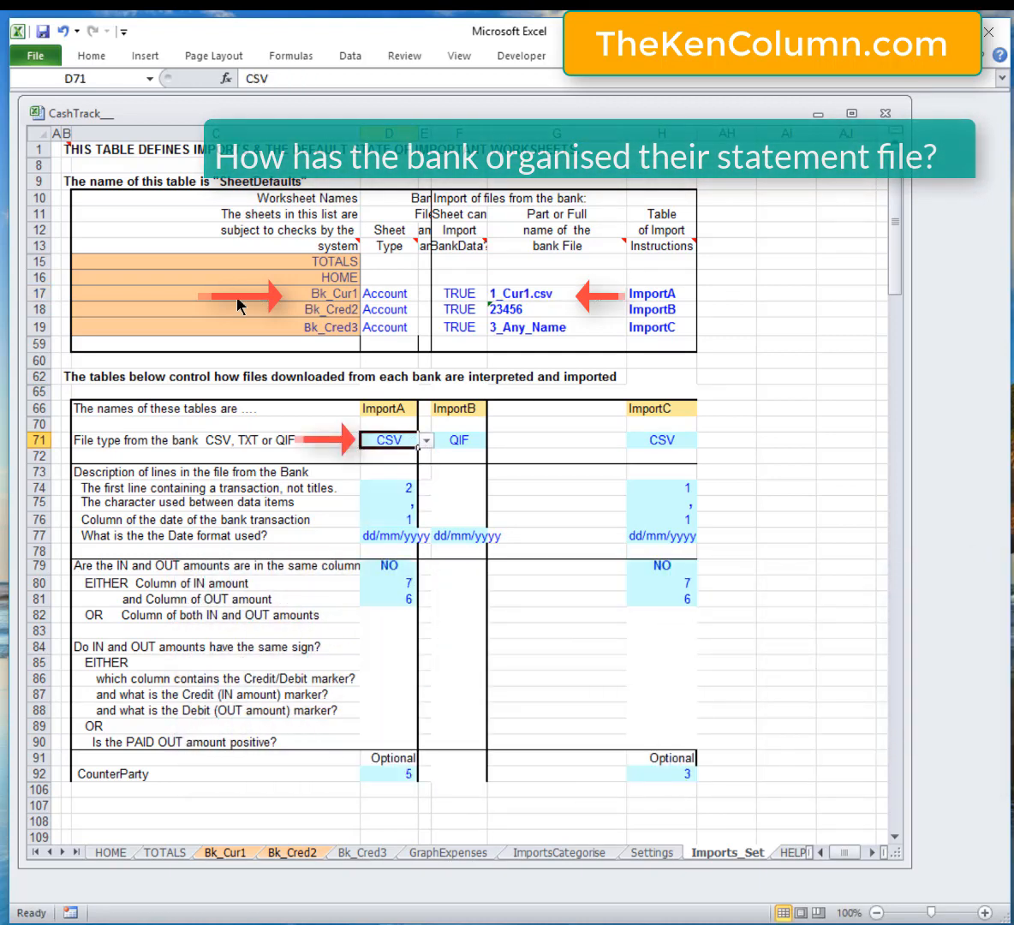
click(425, 535)
click(397, 575)
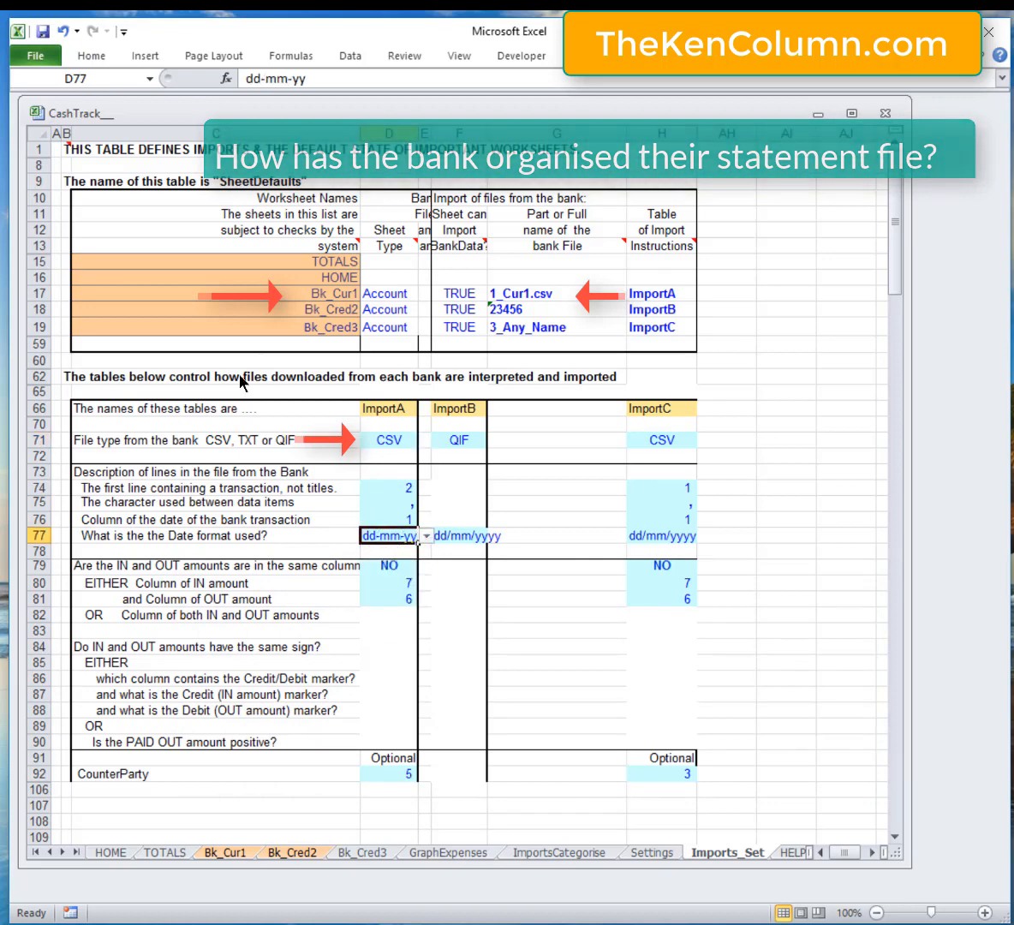
- Preview the contents of 1_Cur1.csv beside the ImportA table and check the title line, first transaction line, date column and date format
double_click(527, 293)
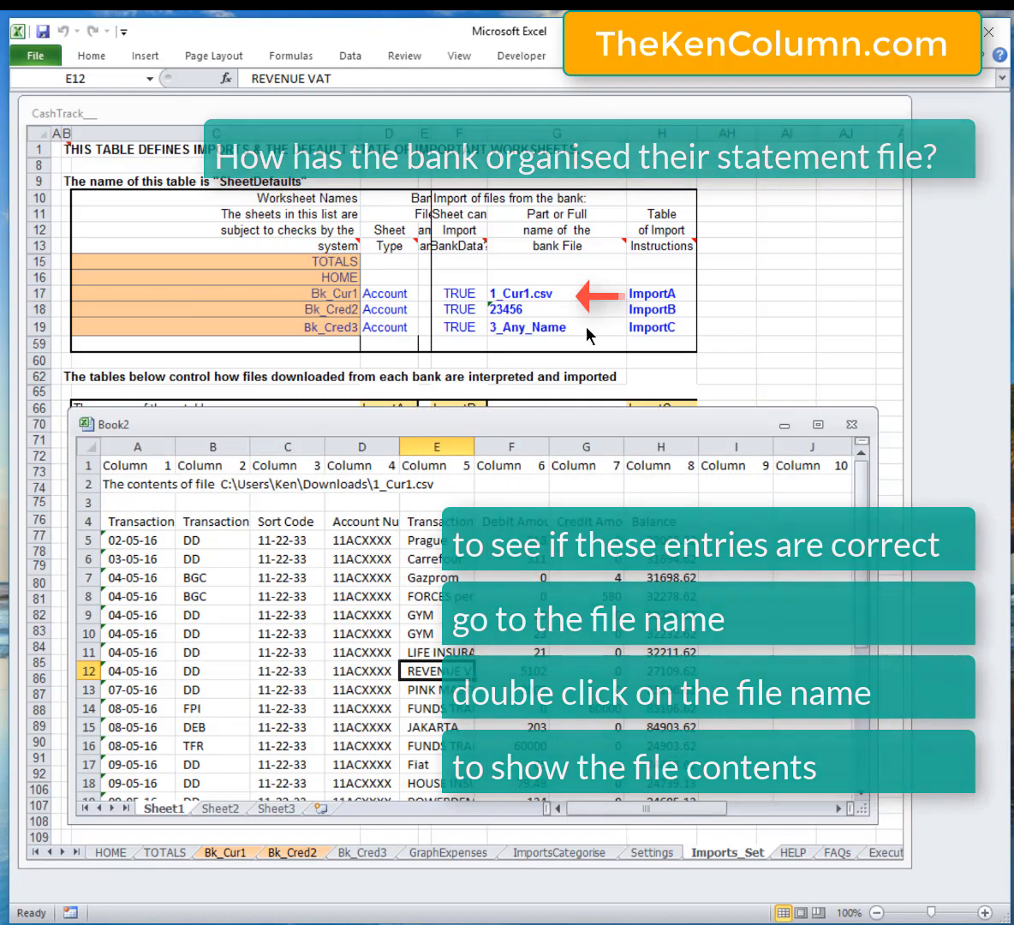
drag(521, 426, 934, 356)
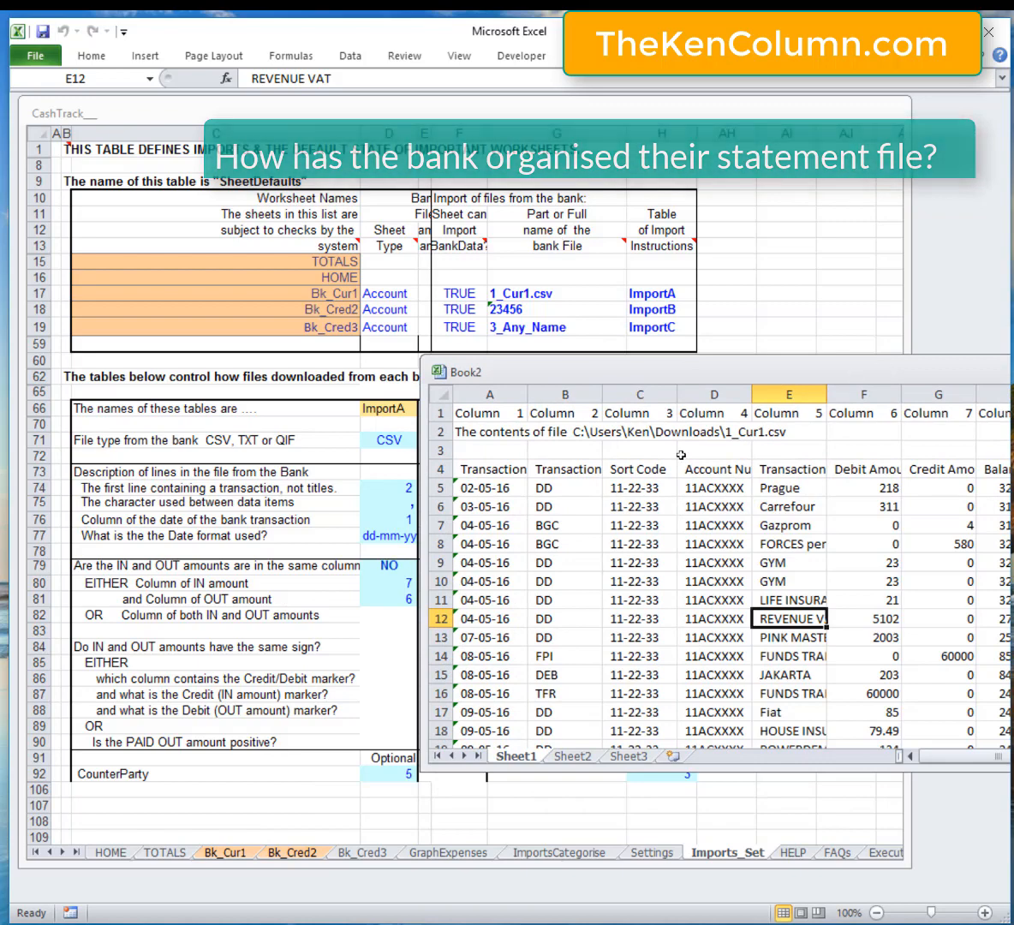
click(437, 469)
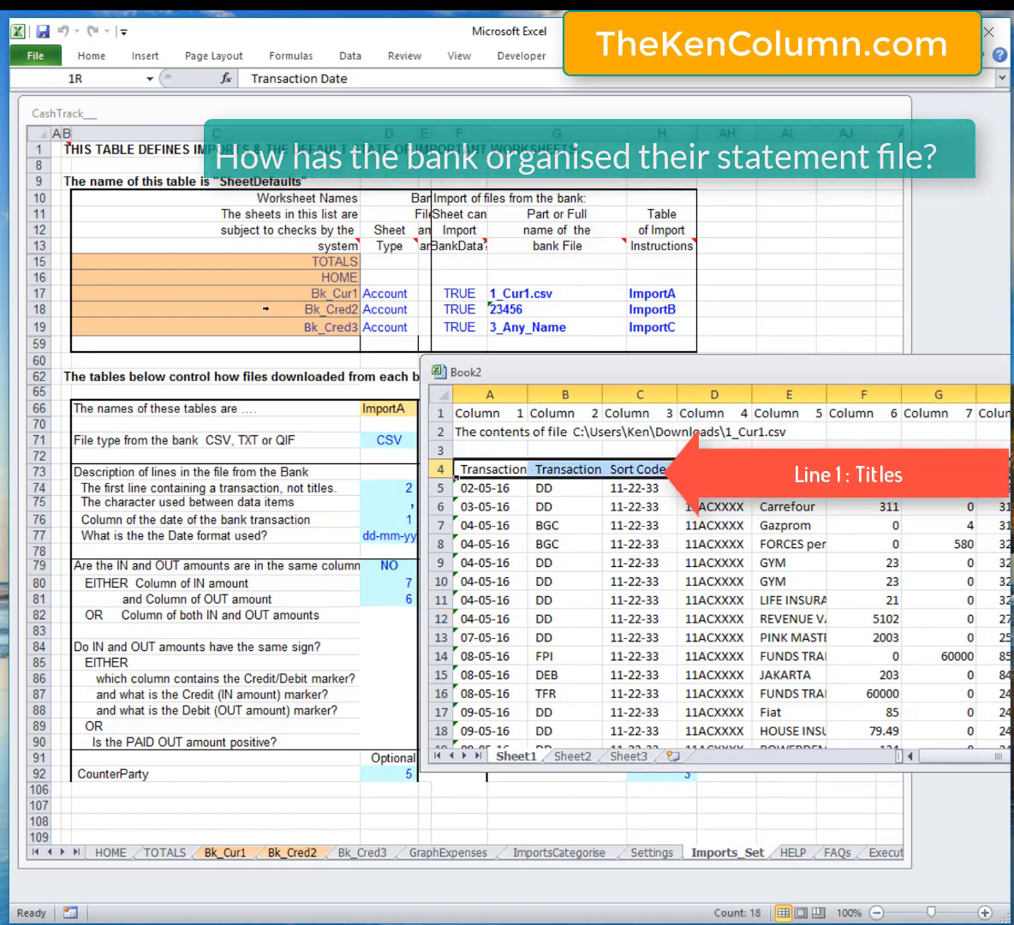
click(441, 487)
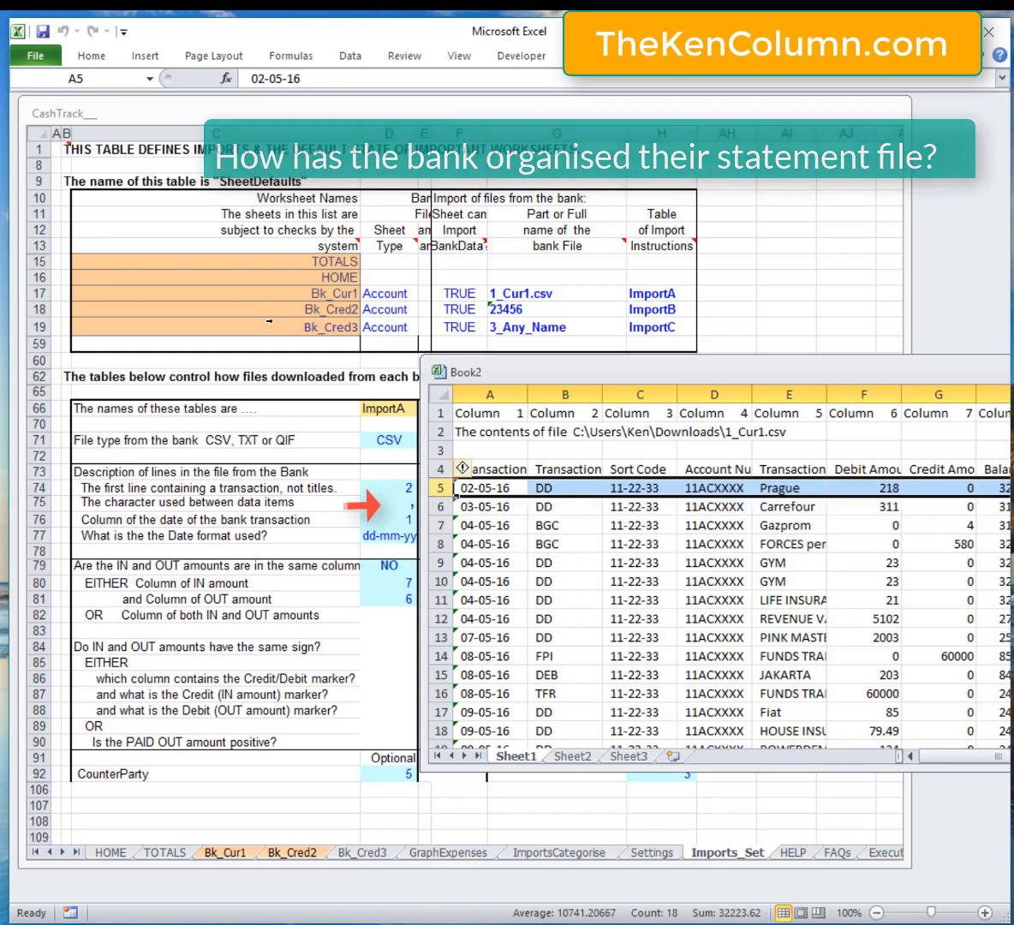
click(492, 394)
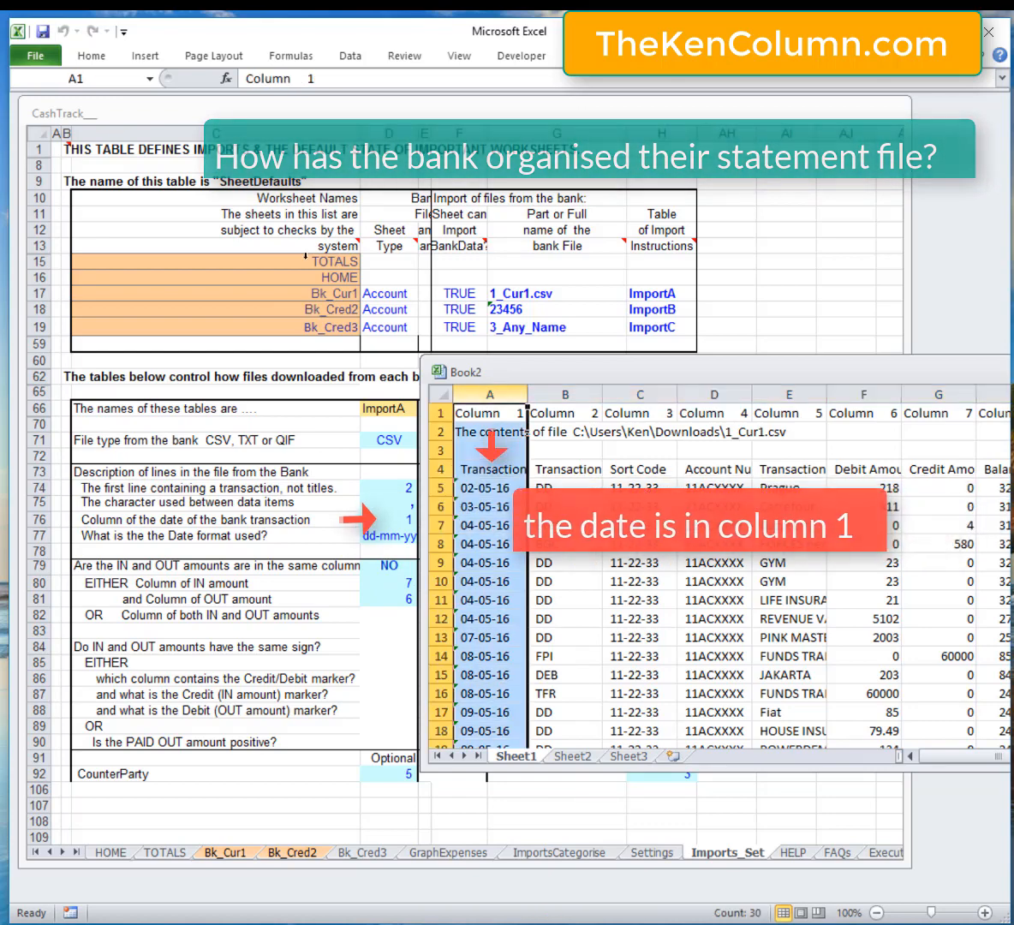
click(478, 540)
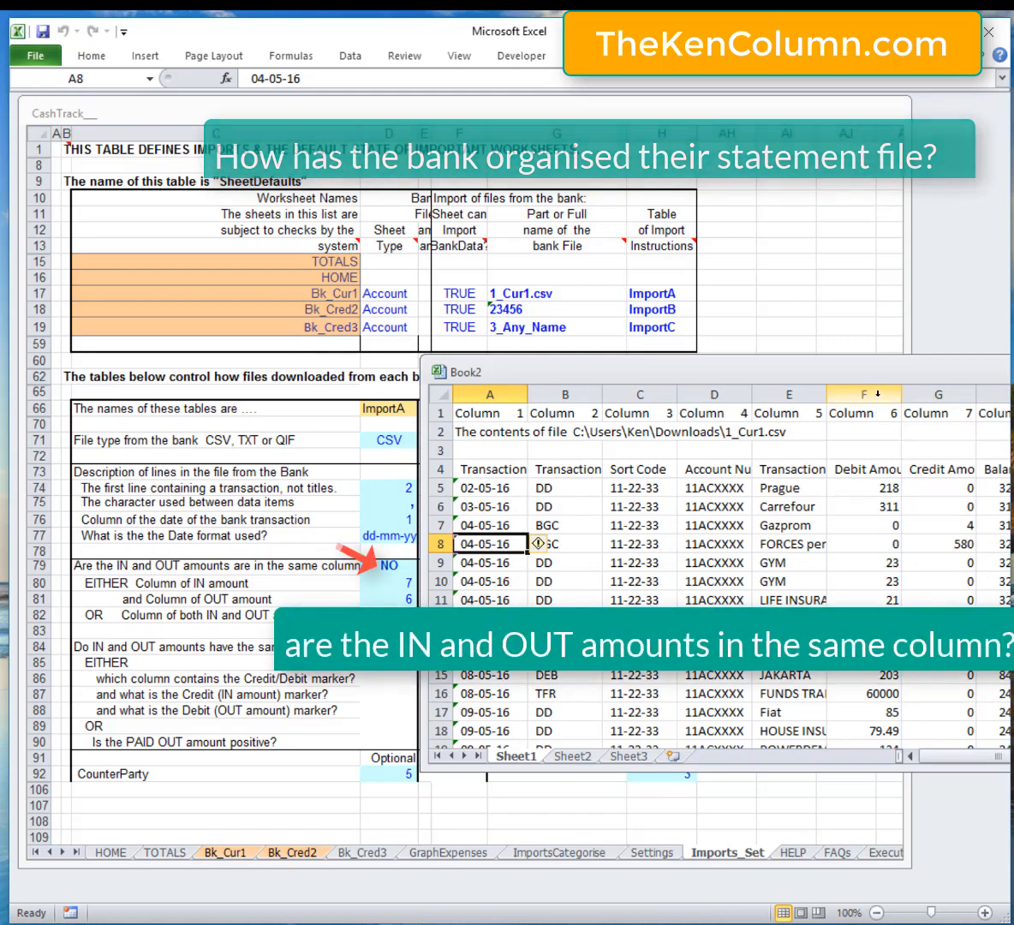
- Check the IN, OUT and counterparty columns of the 1_Cur1.csv preview against ImportA, and close the preview workbook
drag(864, 394, 923, 396)
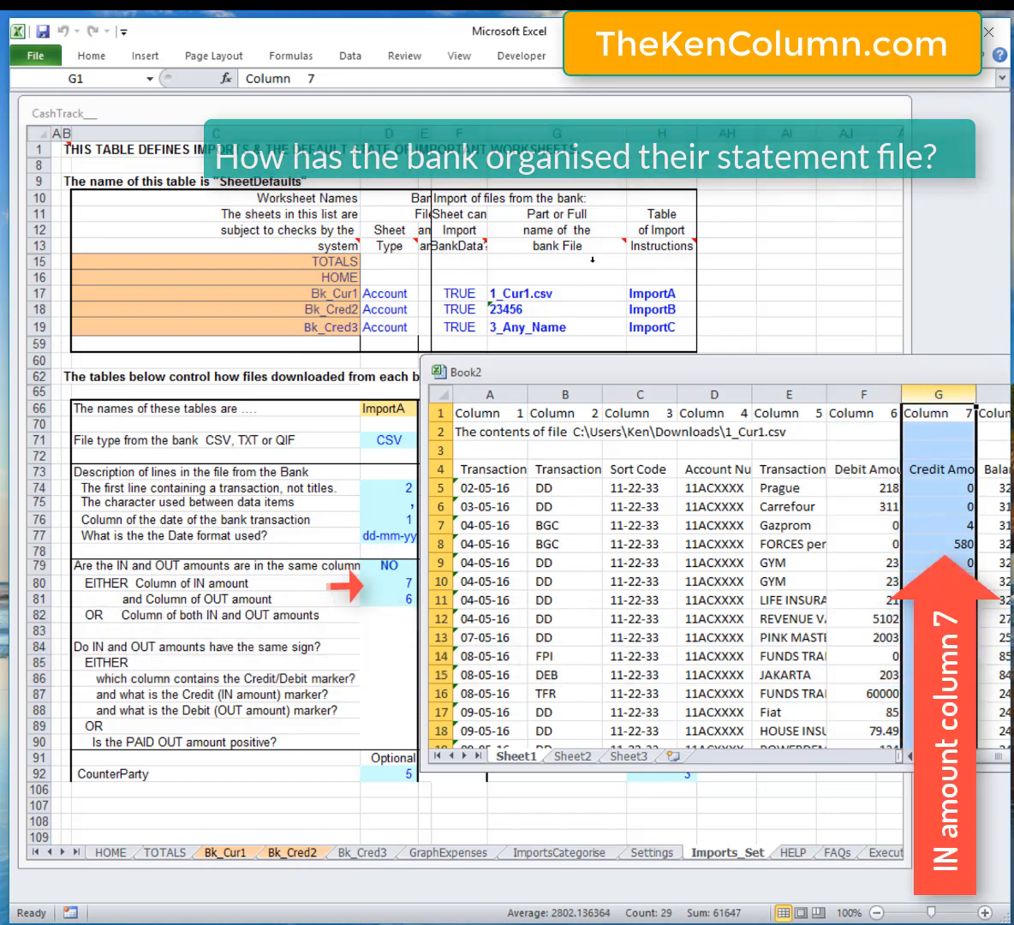
click(865, 394)
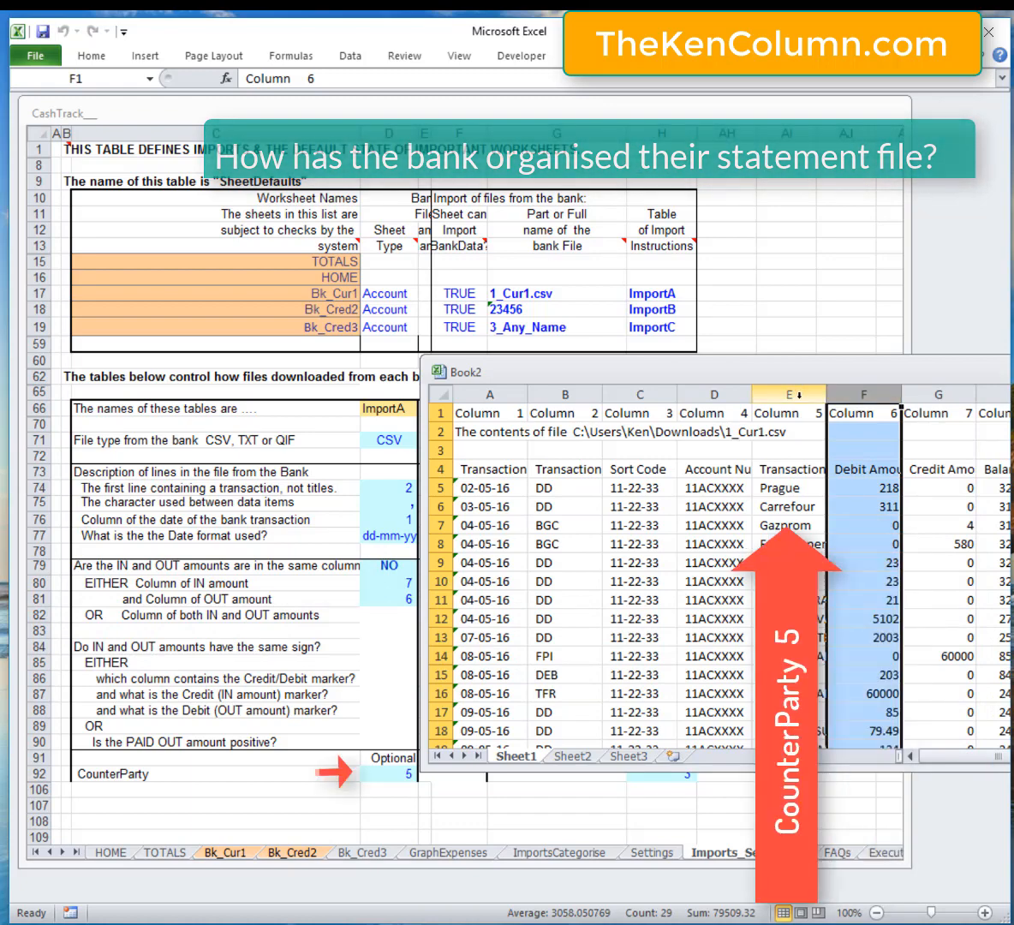
click(797, 396)
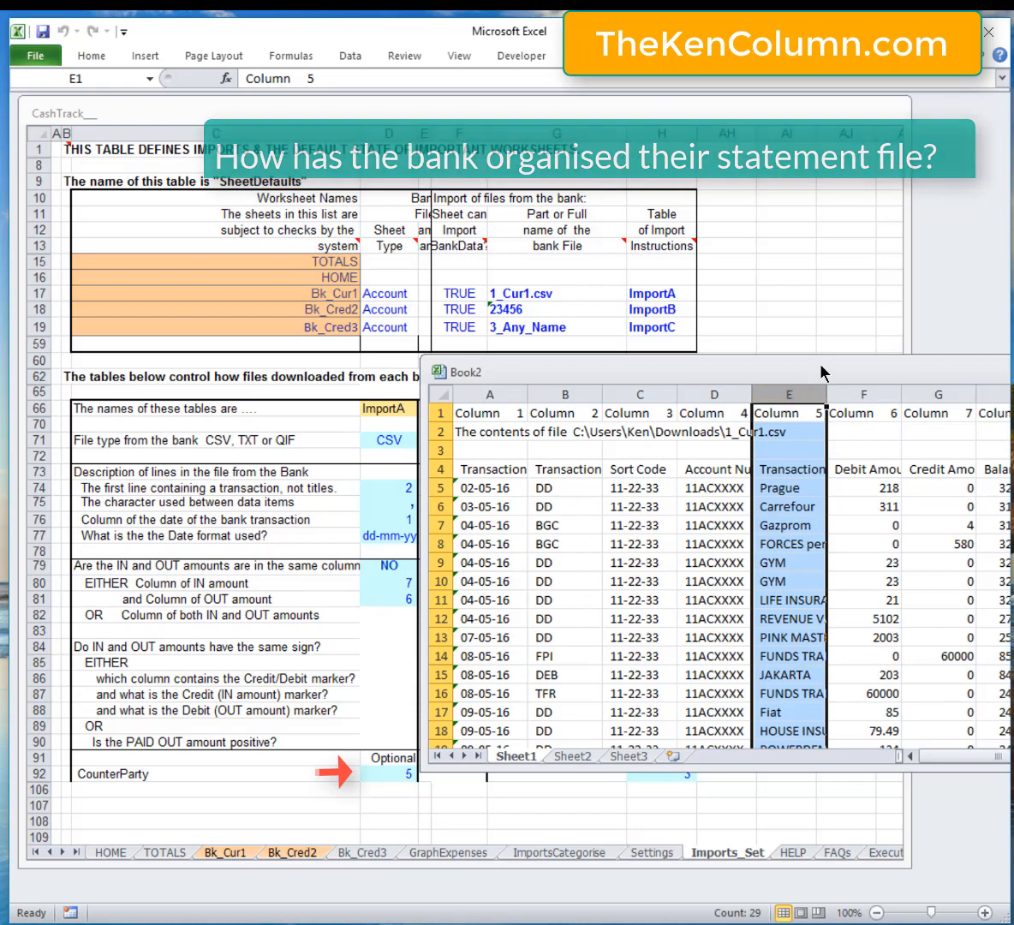
drag(781, 368, 449, 382)
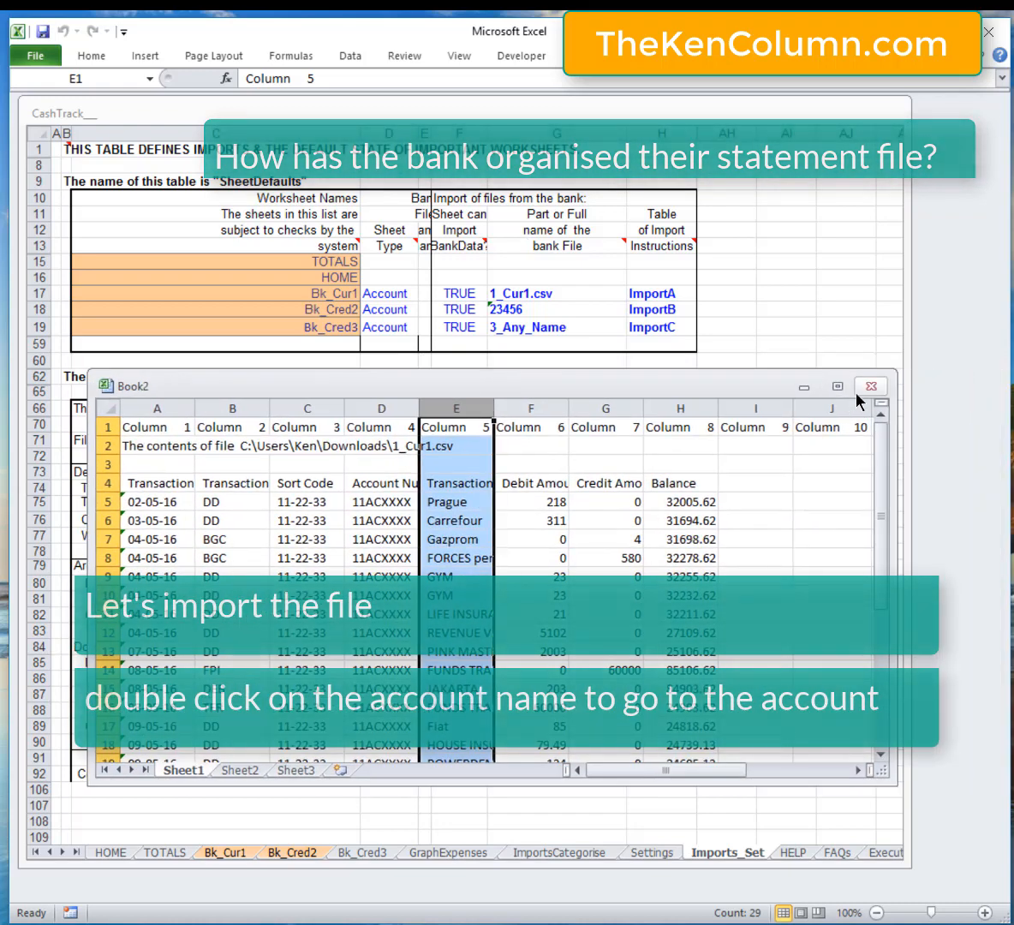
click(872, 386)
click(720, 492)
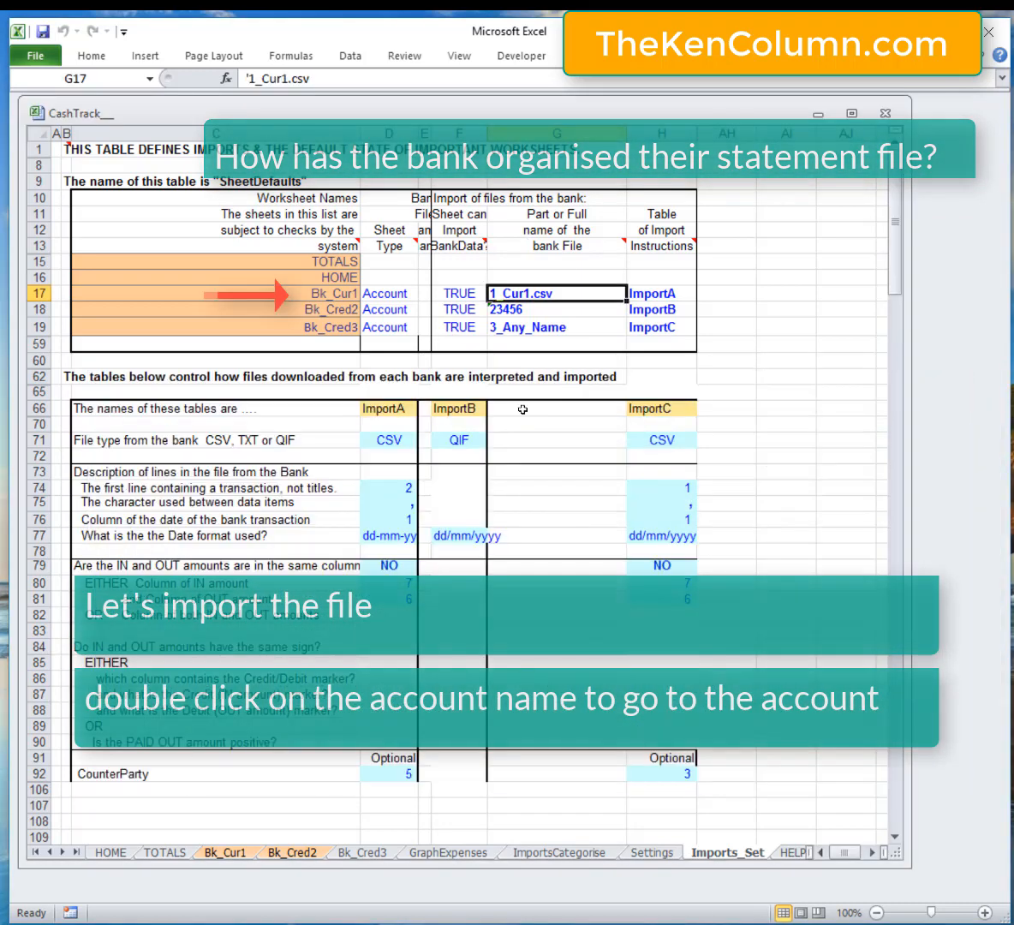
- Go to the Bk_Cur1 account sheet and import the 1_Cur1.csv transactions below the bottom entry
double_click(334, 293)
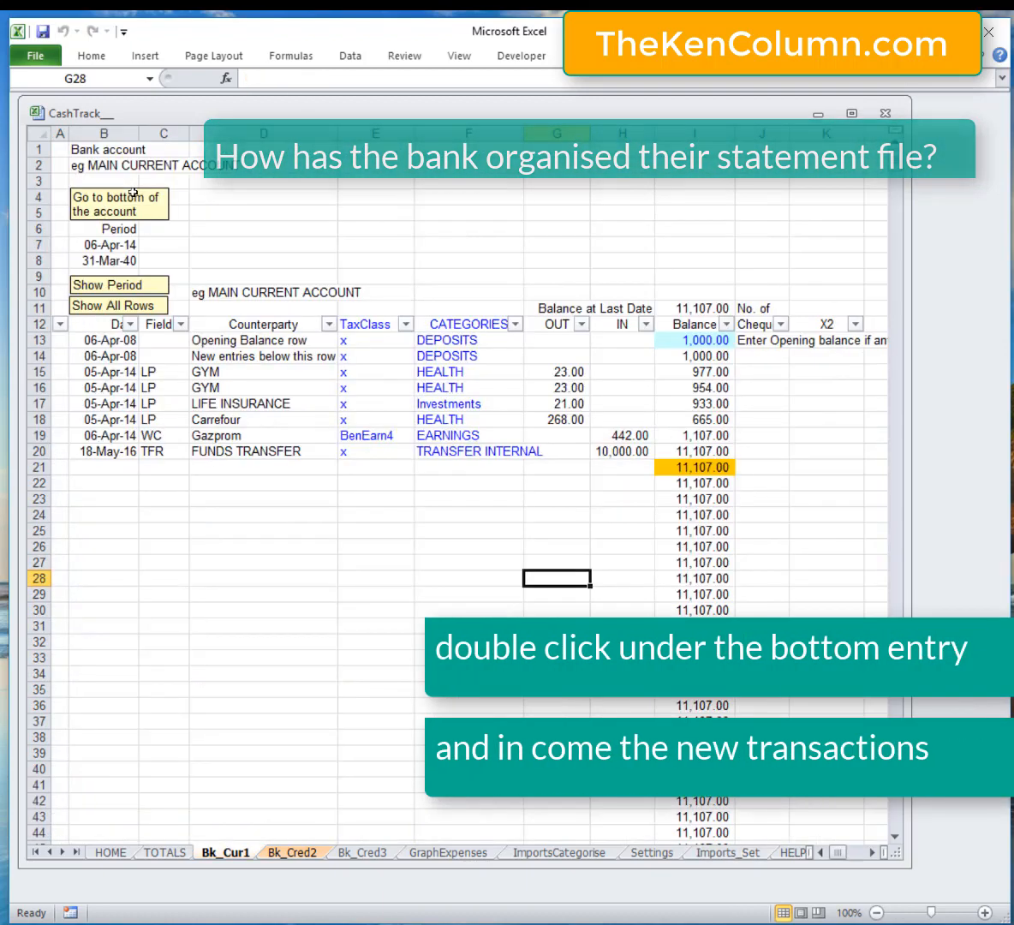
double_click(458, 467)
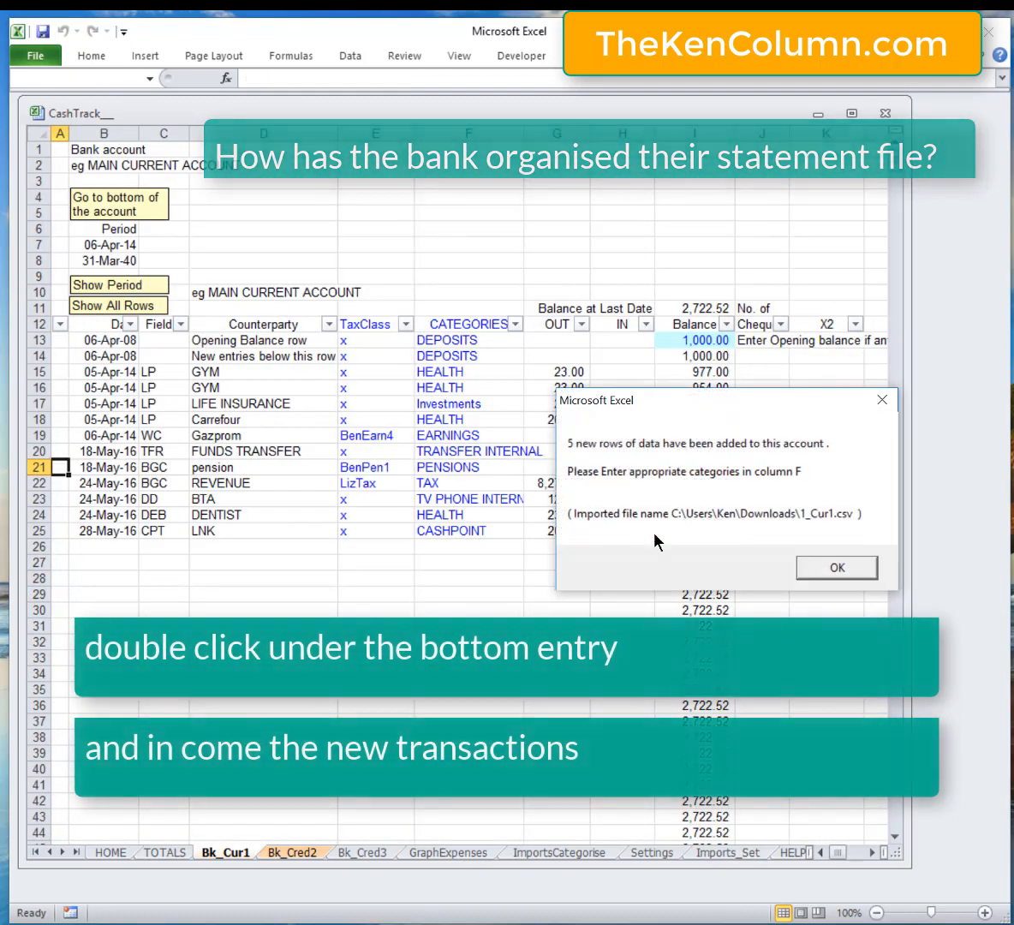
click(827, 568)
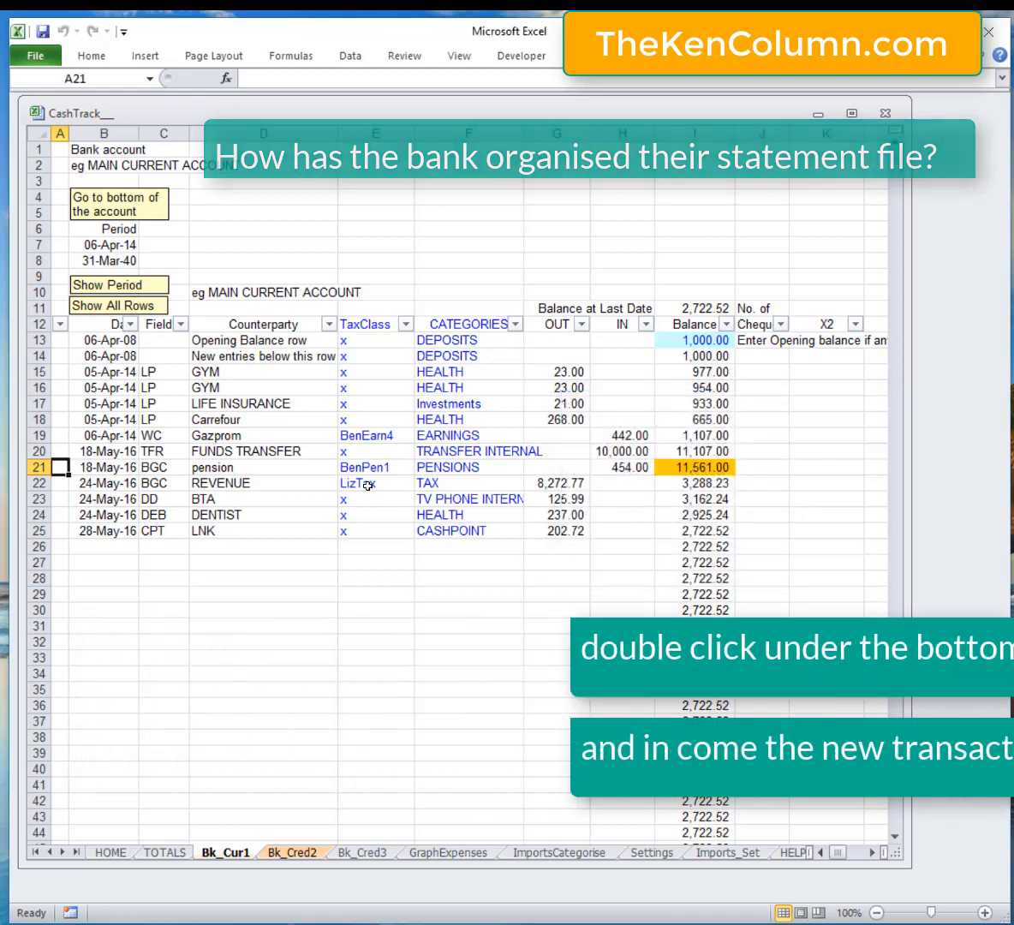
- Clear the transactions imported from 1_Cur1.csv in B21:H28 of the Bk_Cur1 sheet
drag(103, 467, 635, 574)
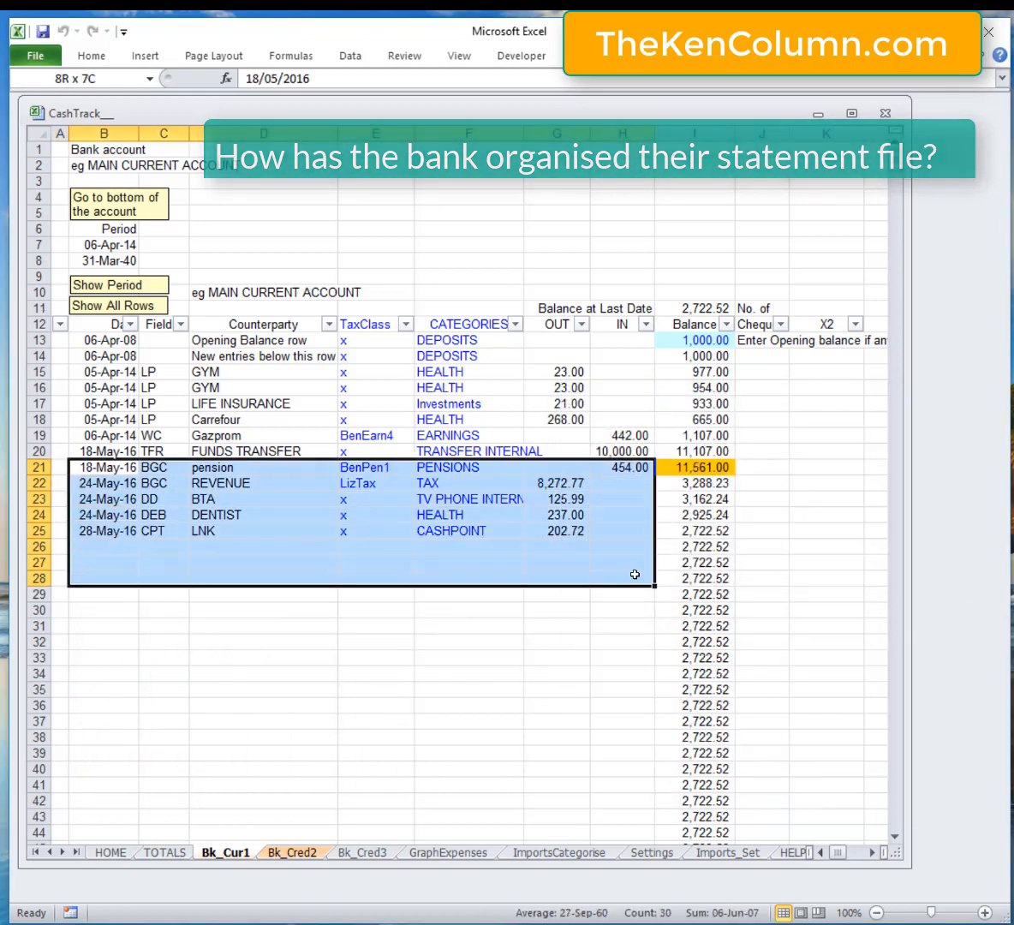
key(Delete)
click(620, 555)
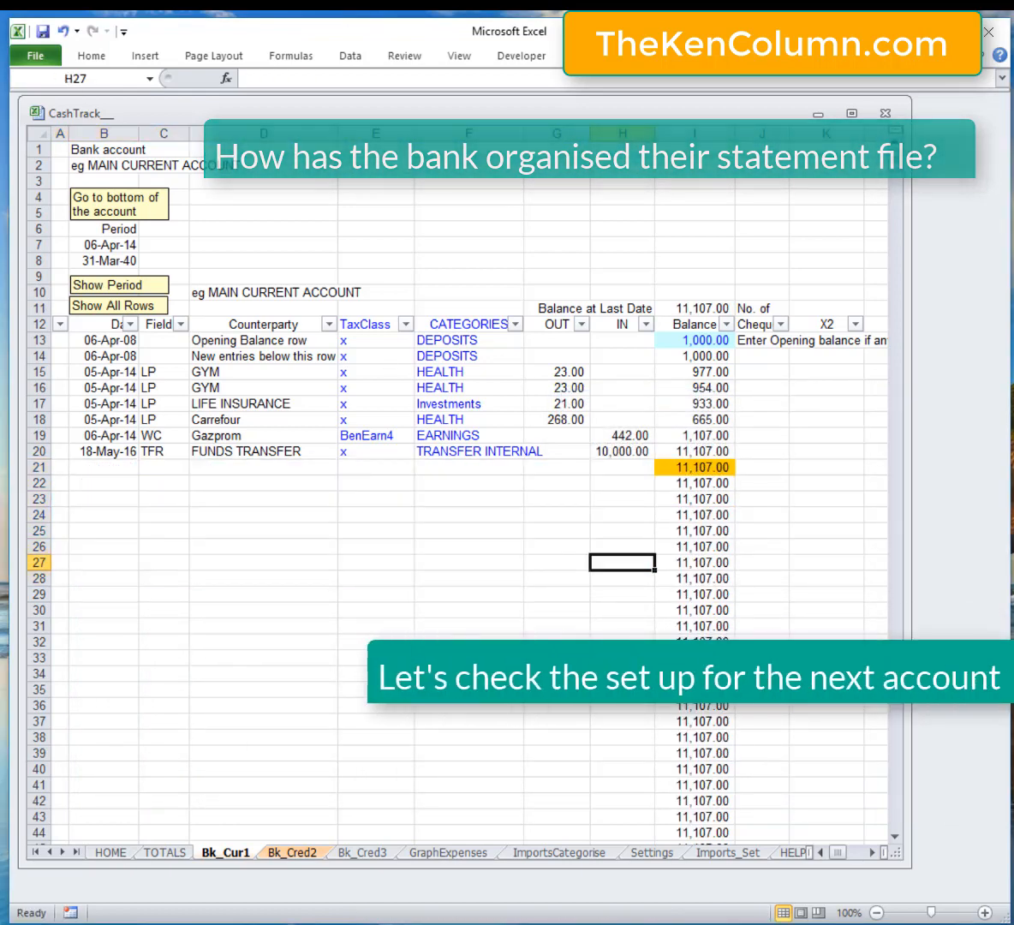
- Return to the Imports_Set sheet, review the Bk_Cred2 file name and instruction table, and set ImportB's bank file type to CSV
click(758, 852)
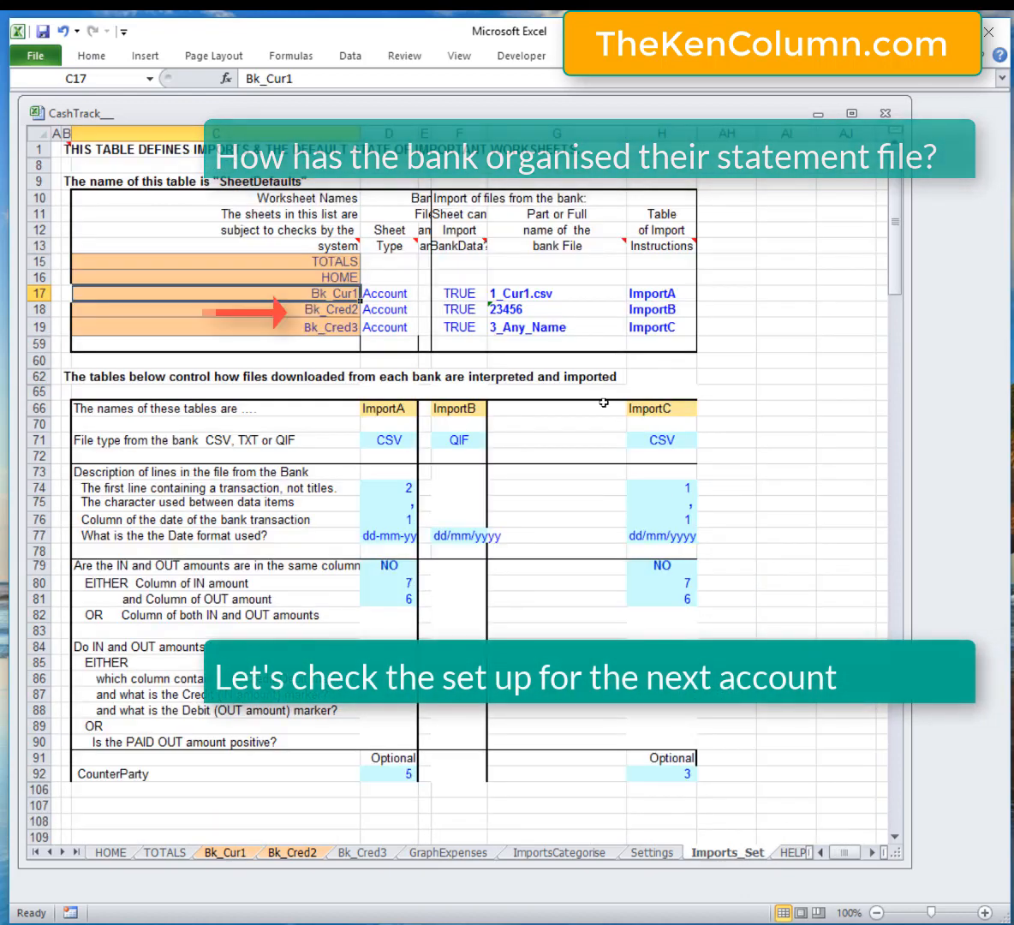
key(Down)
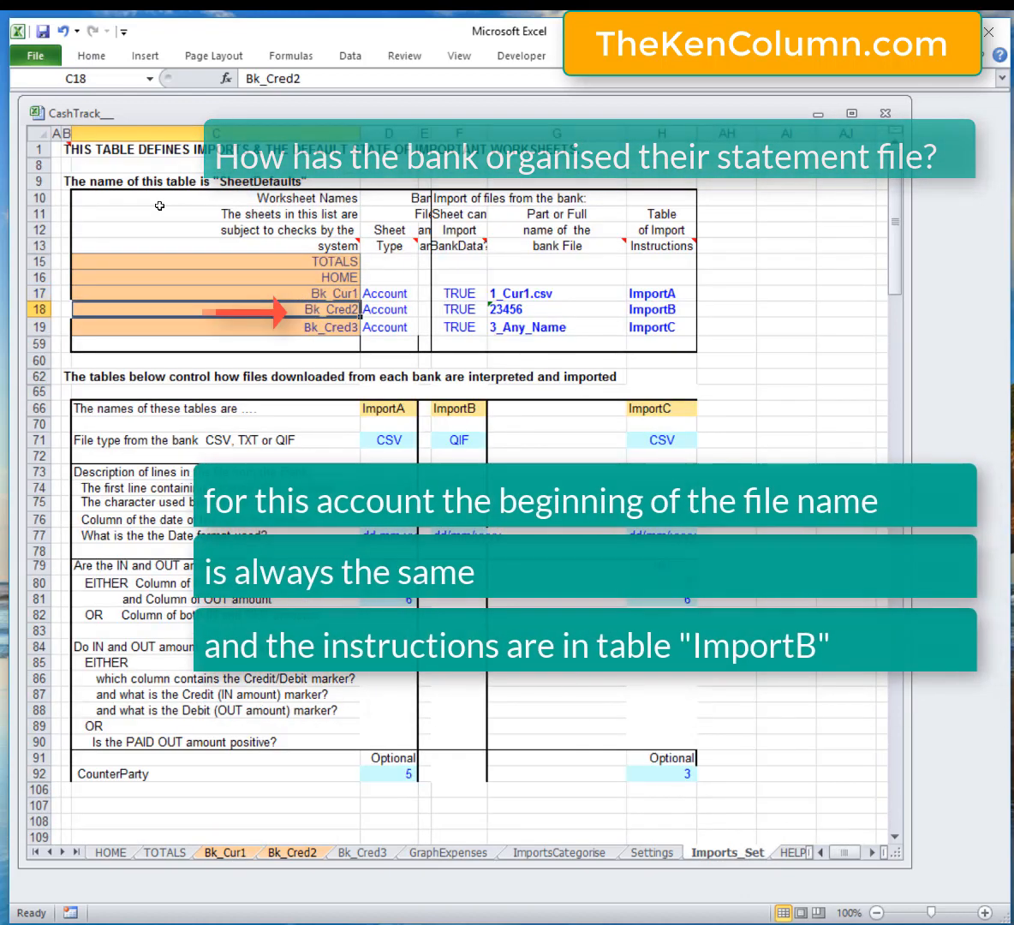
click(599, 310)
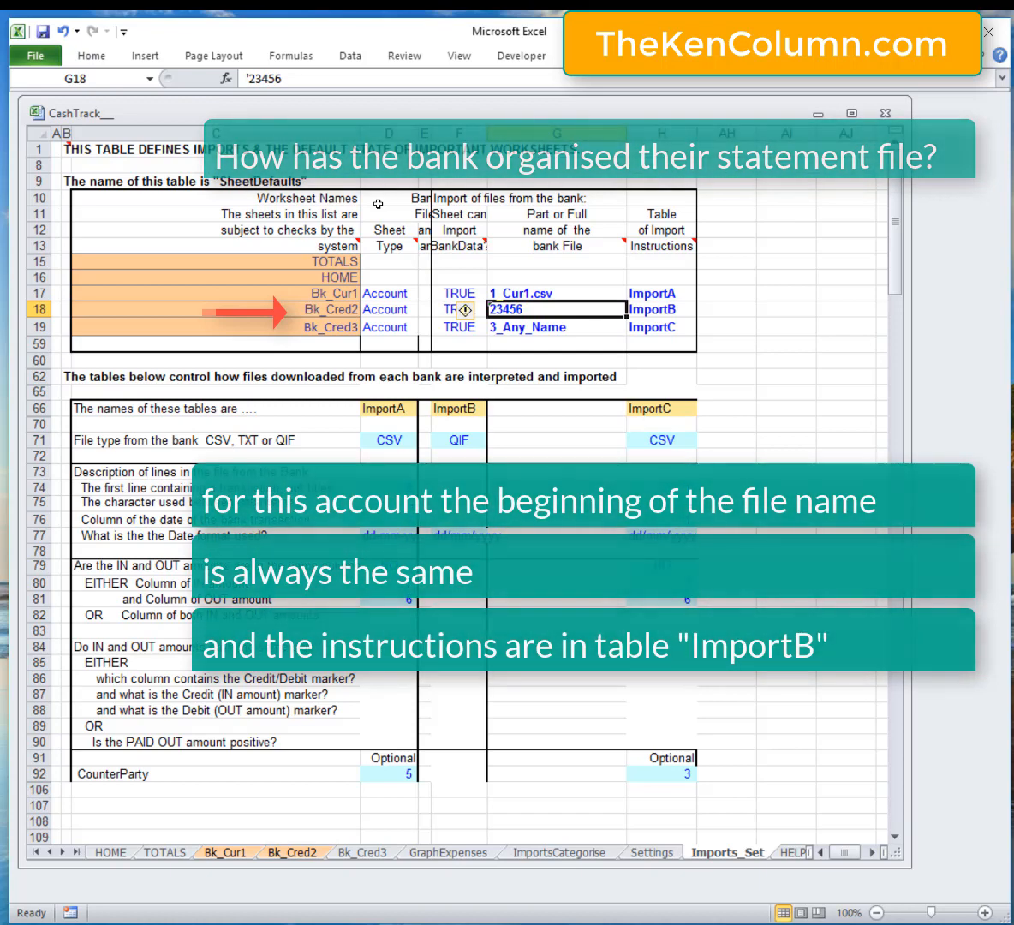
click(686, 310)
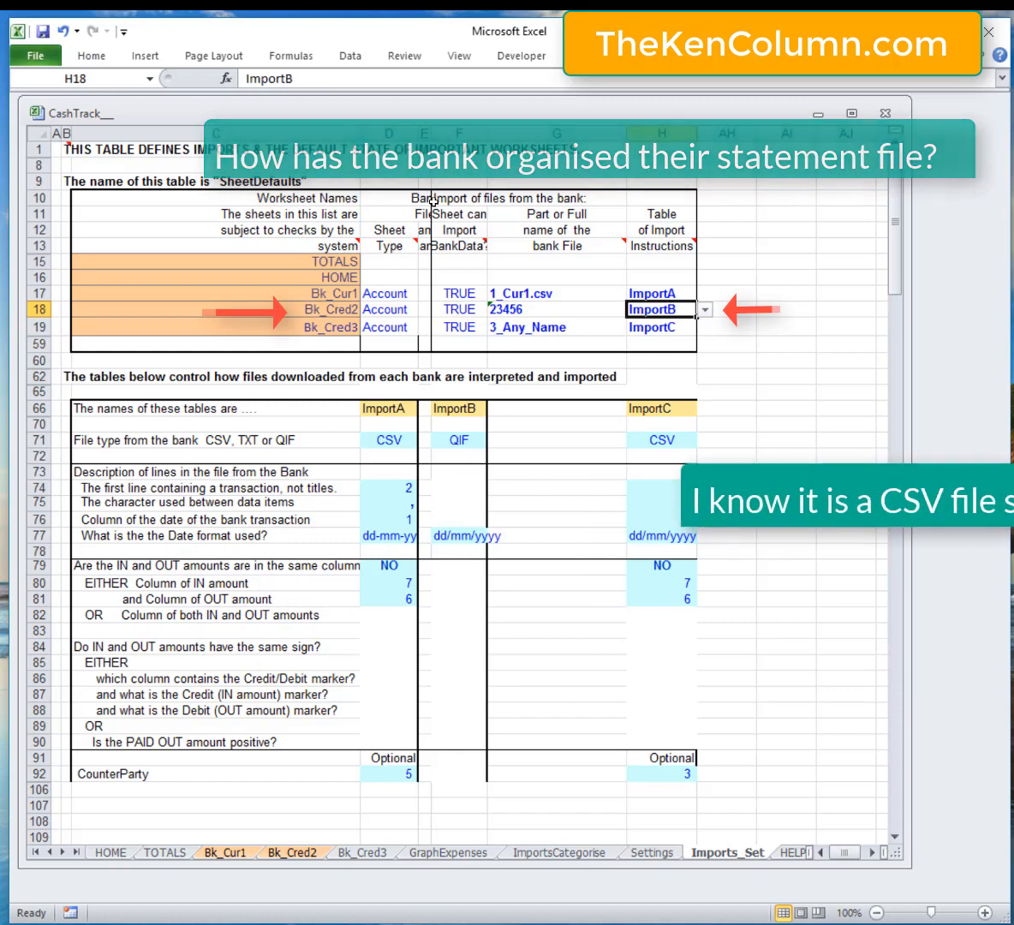
click(478, 437)
click(495, 440)
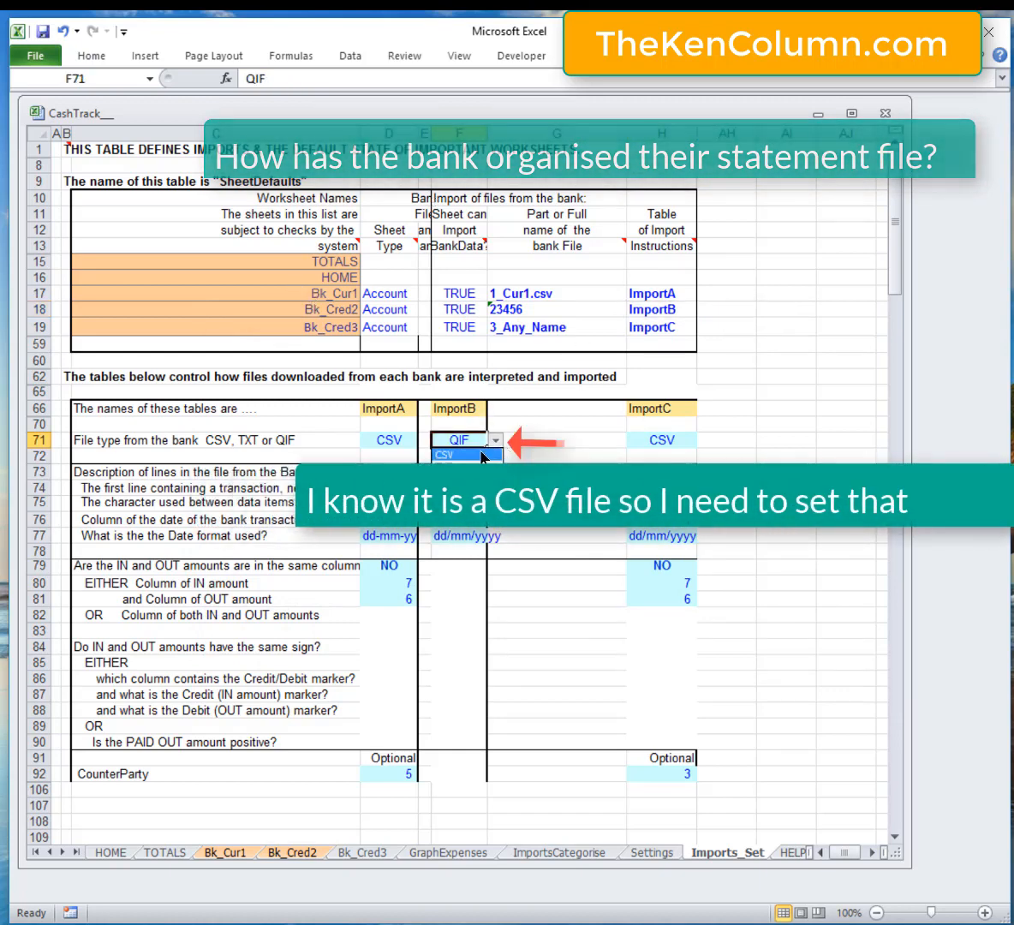
click(448, 456)
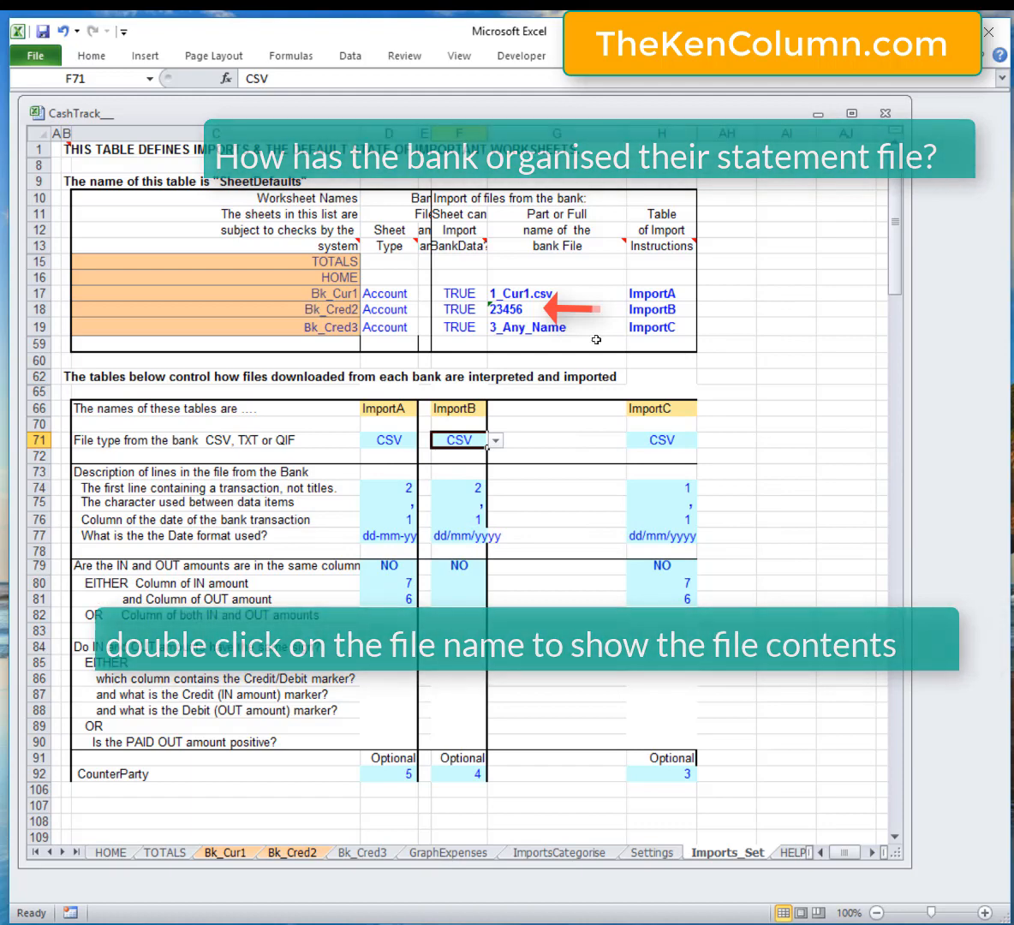
- Preview the Bk_Cred2 bank file beside the ImportB table and check its first transaction line, date column and date format
double_click(495, 310)
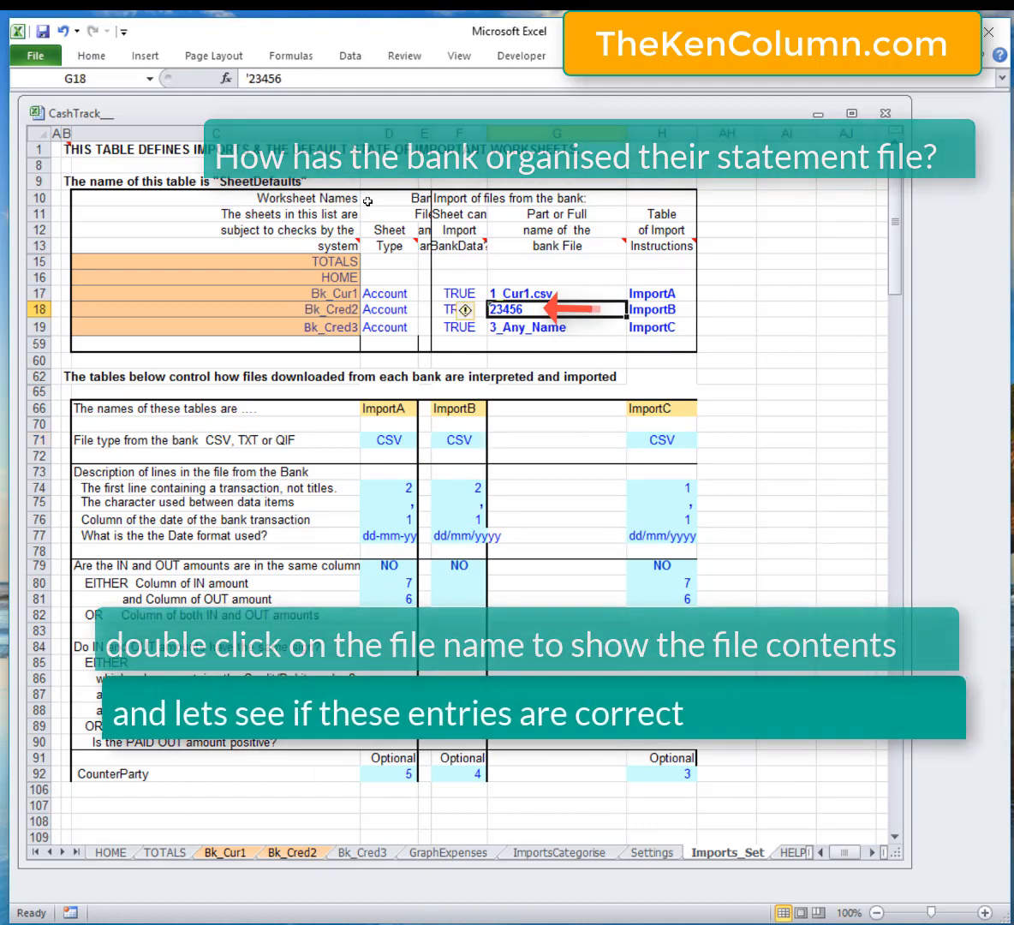
drag(573, 424, 997, 374)
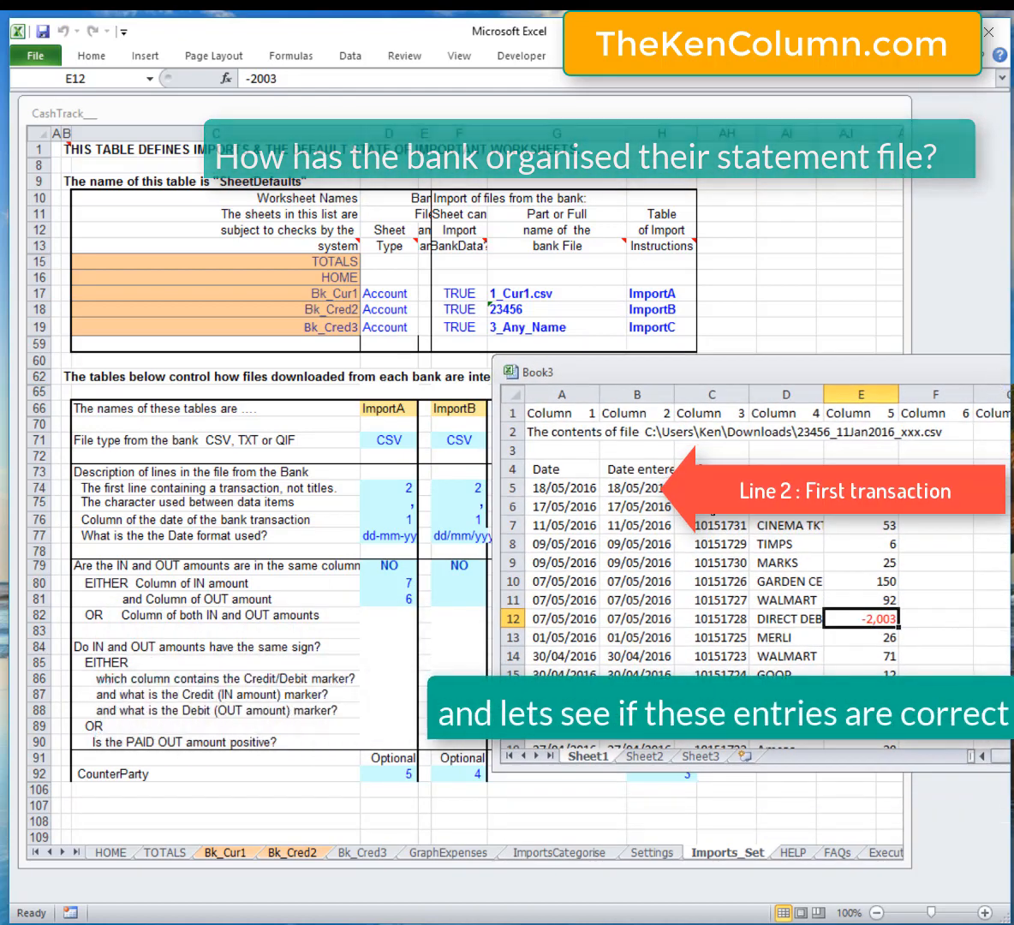
click(514, 488)
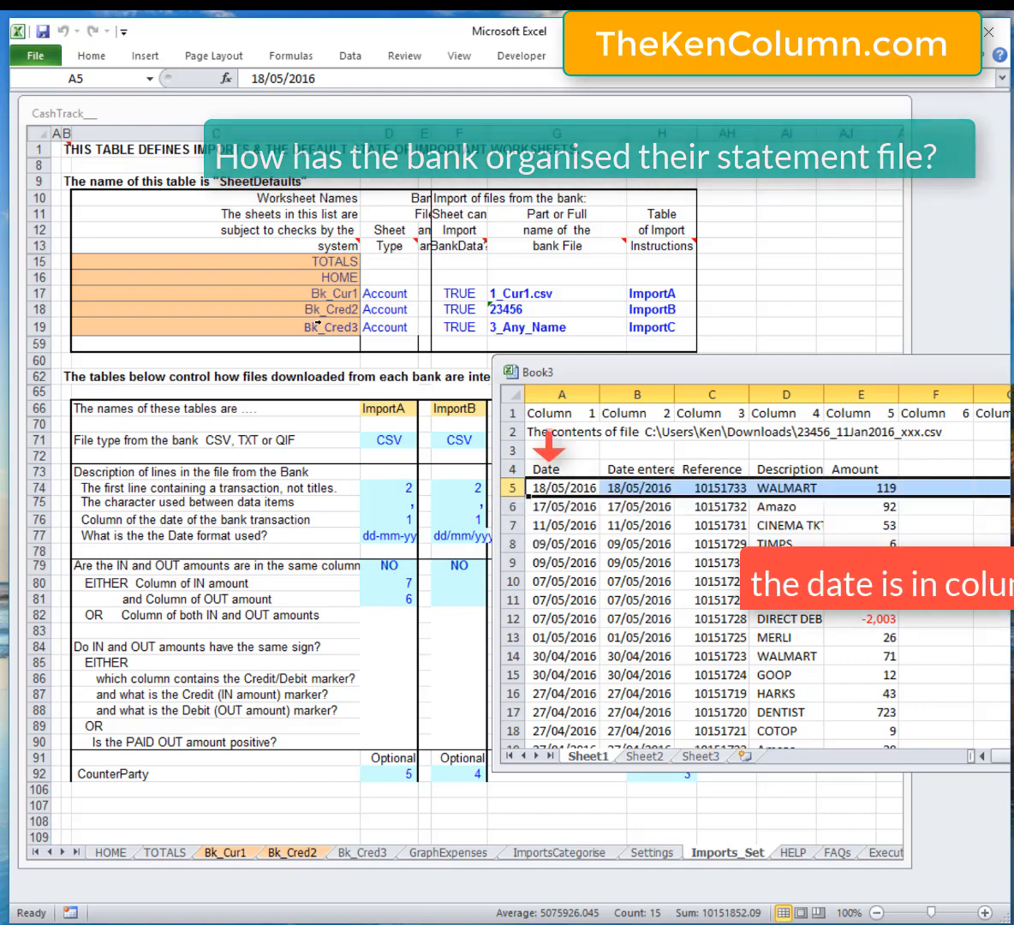
click(567, 394)
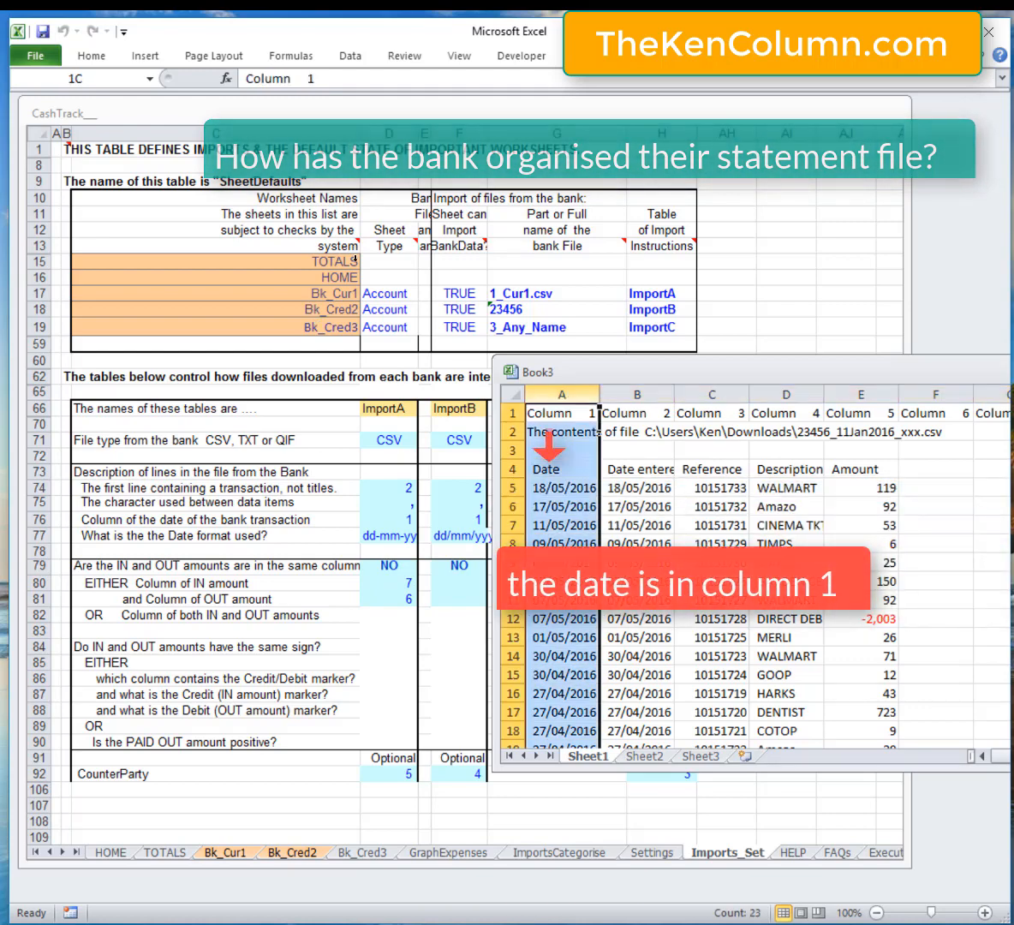
click(648, 394)
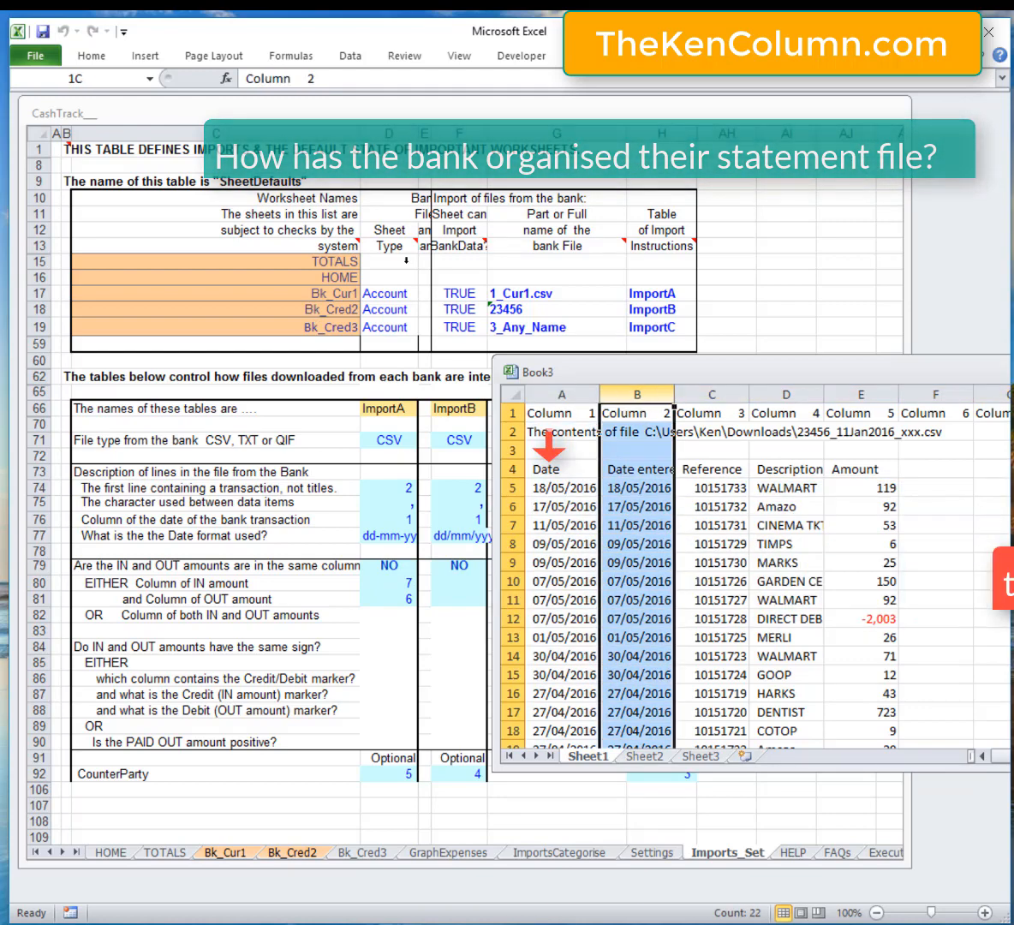
click(552, 544)
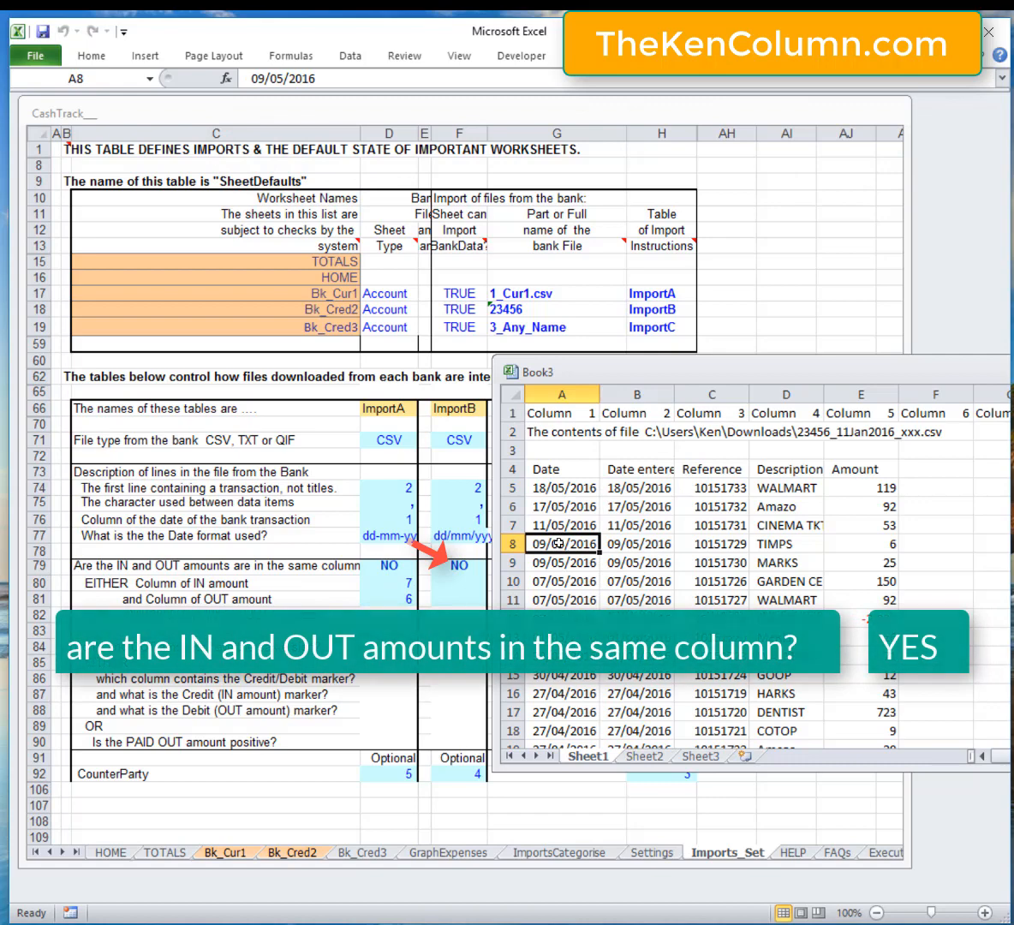
- Set ImportB's answer to YES for whether the IN and OUT amounts are in the same column
click(463, 569)
click(463, 568)
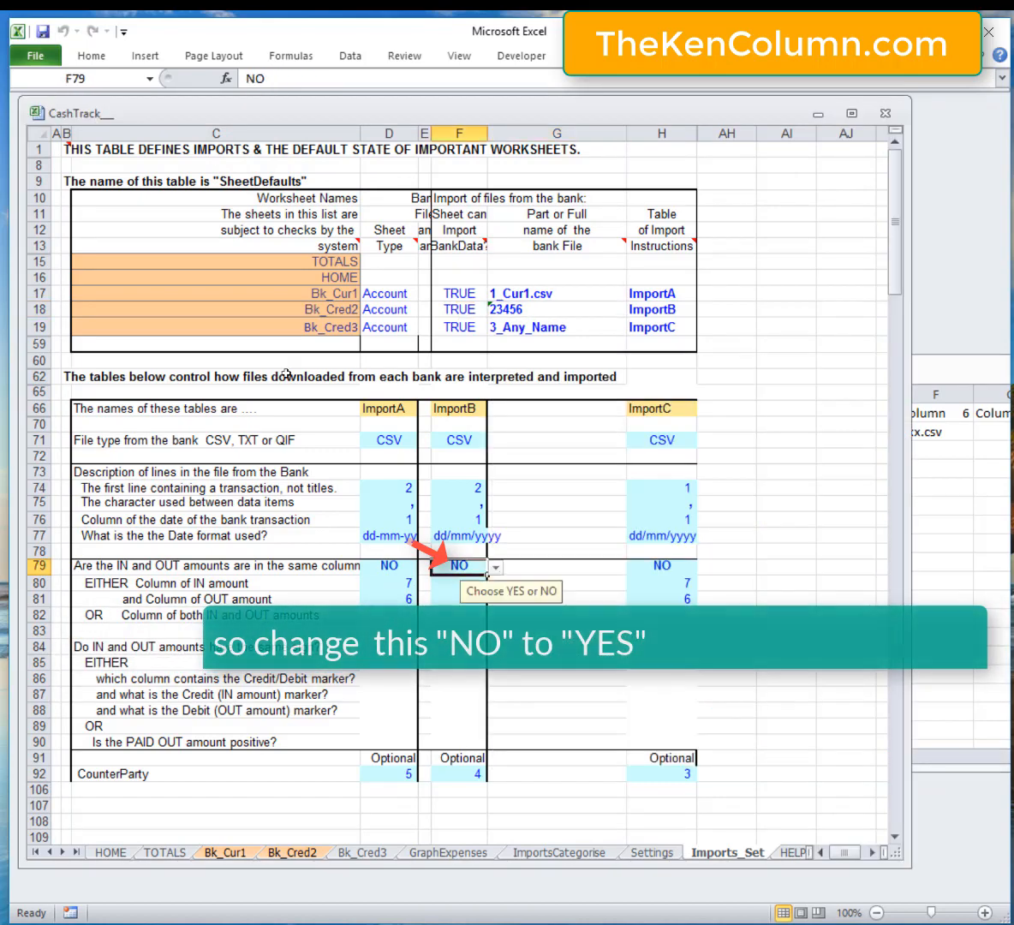
click(495, 568)
click(446, 581)
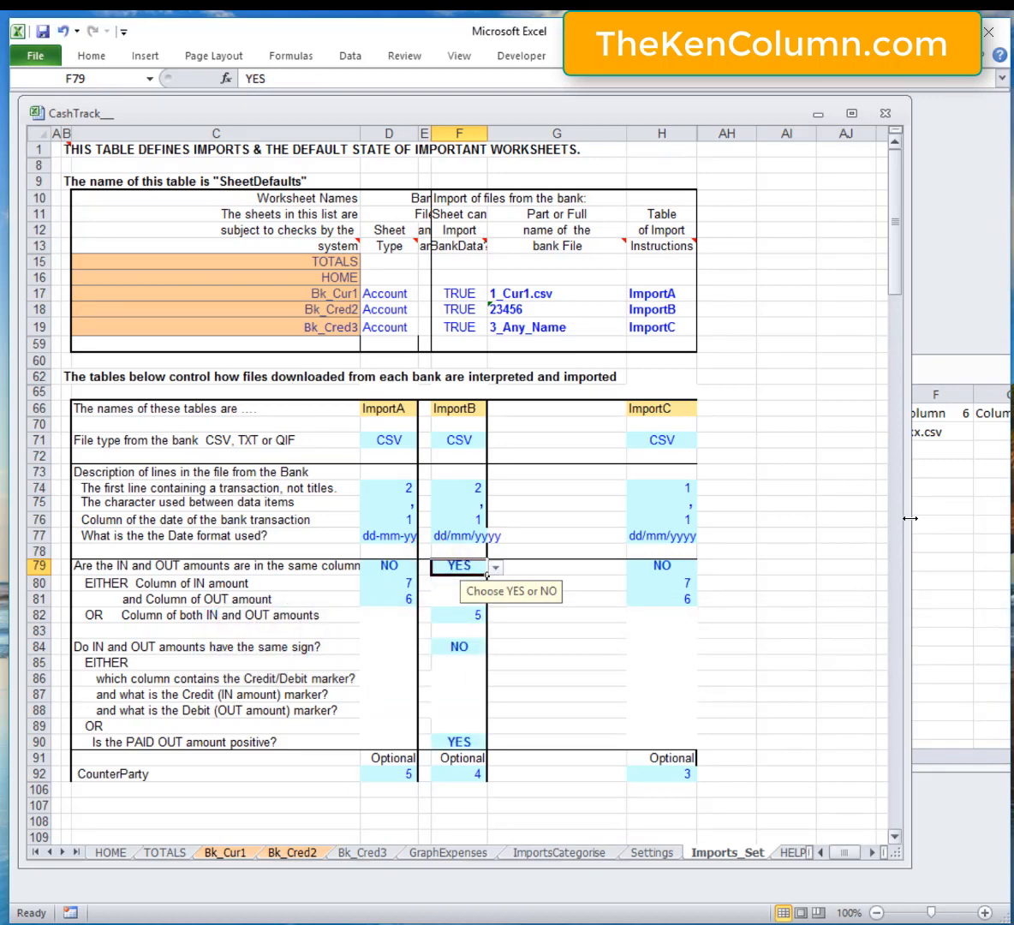
- Check the amount column, amount signs and description column in the bank file preview against ImportB, and close the preview without saving
click(929, 463)
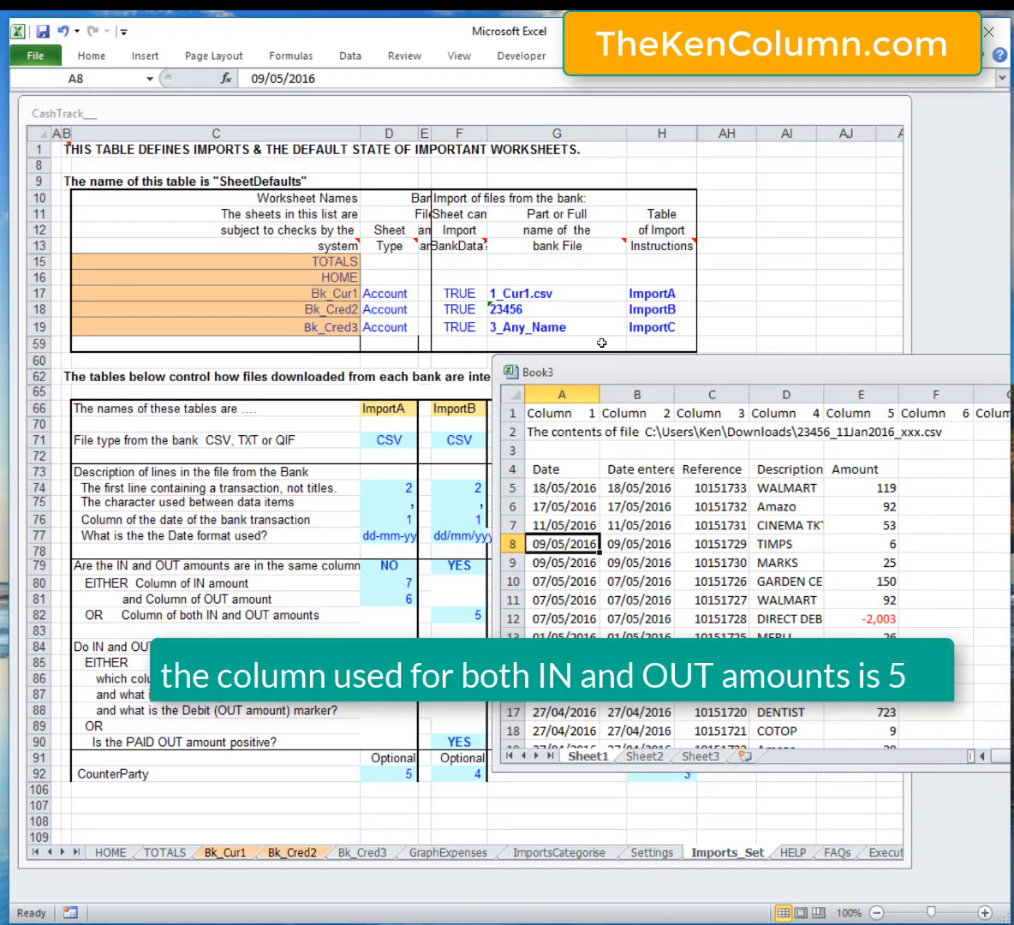
click(861, 395)
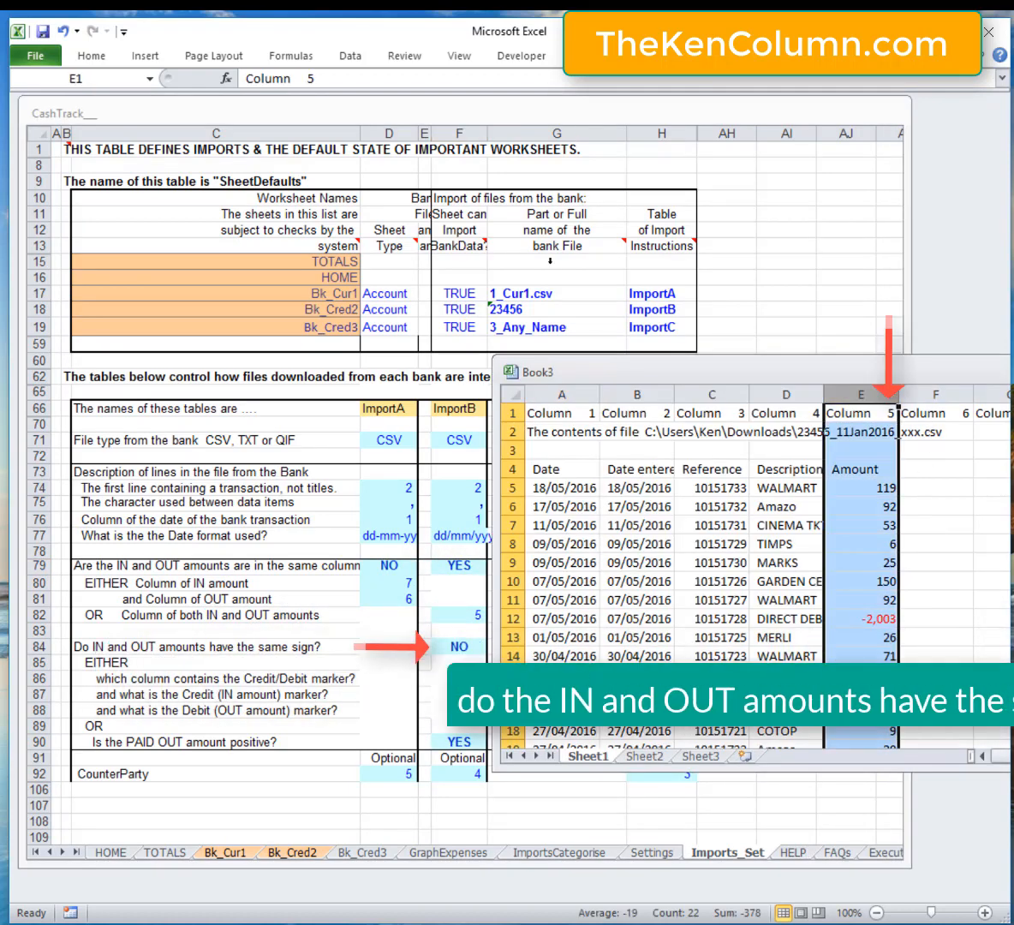
click(846, 616)
click(857, 492)
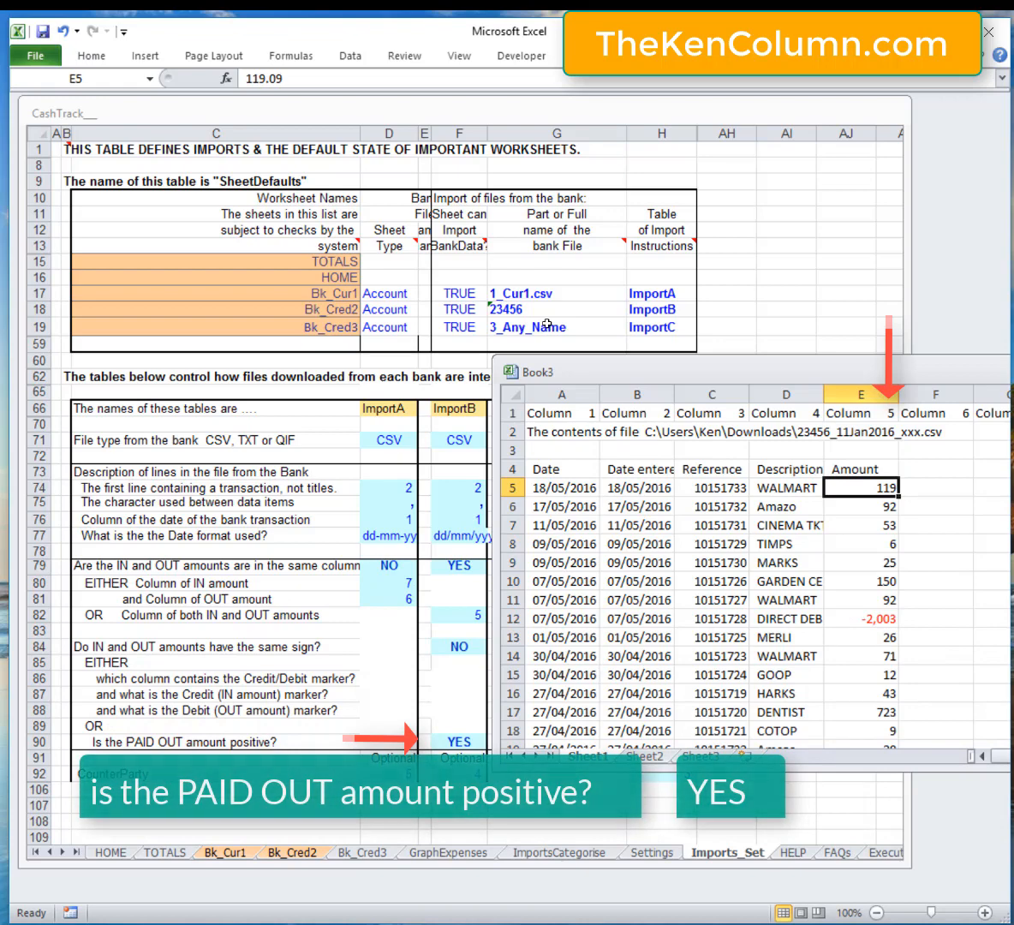
click(801, 488)
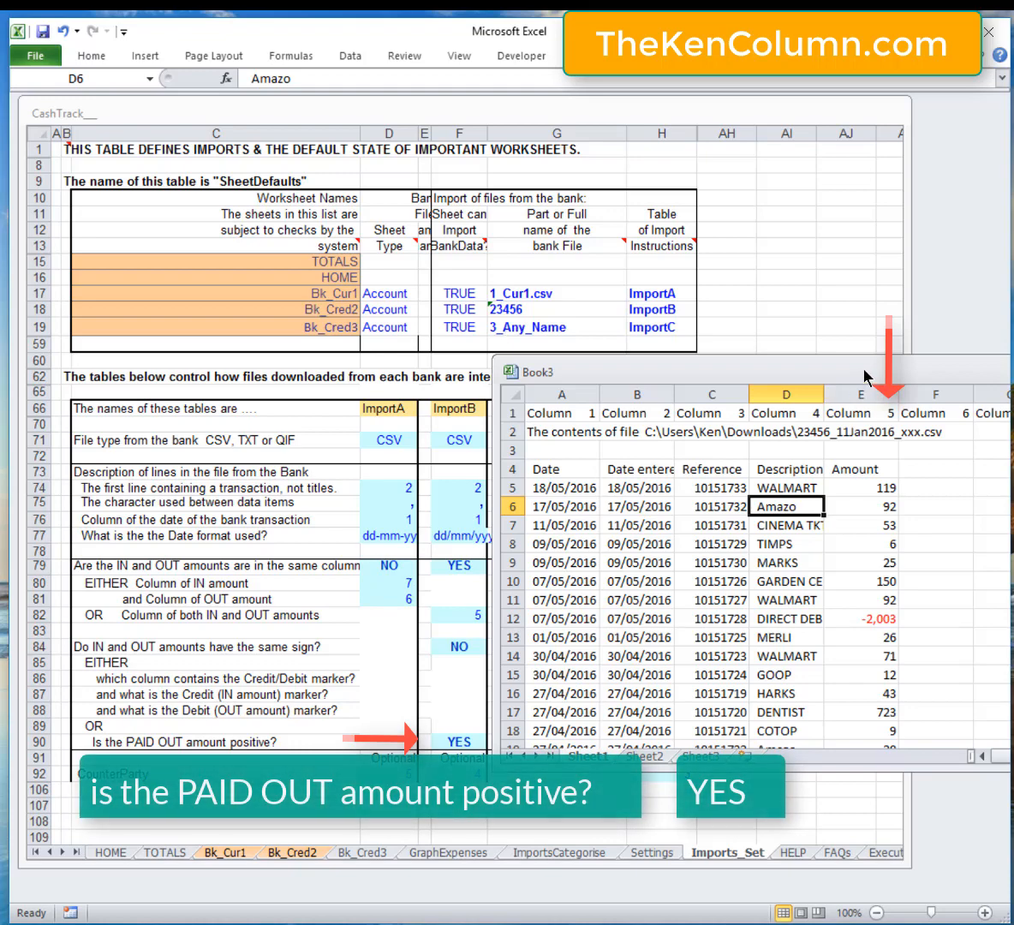
click(787, 394)
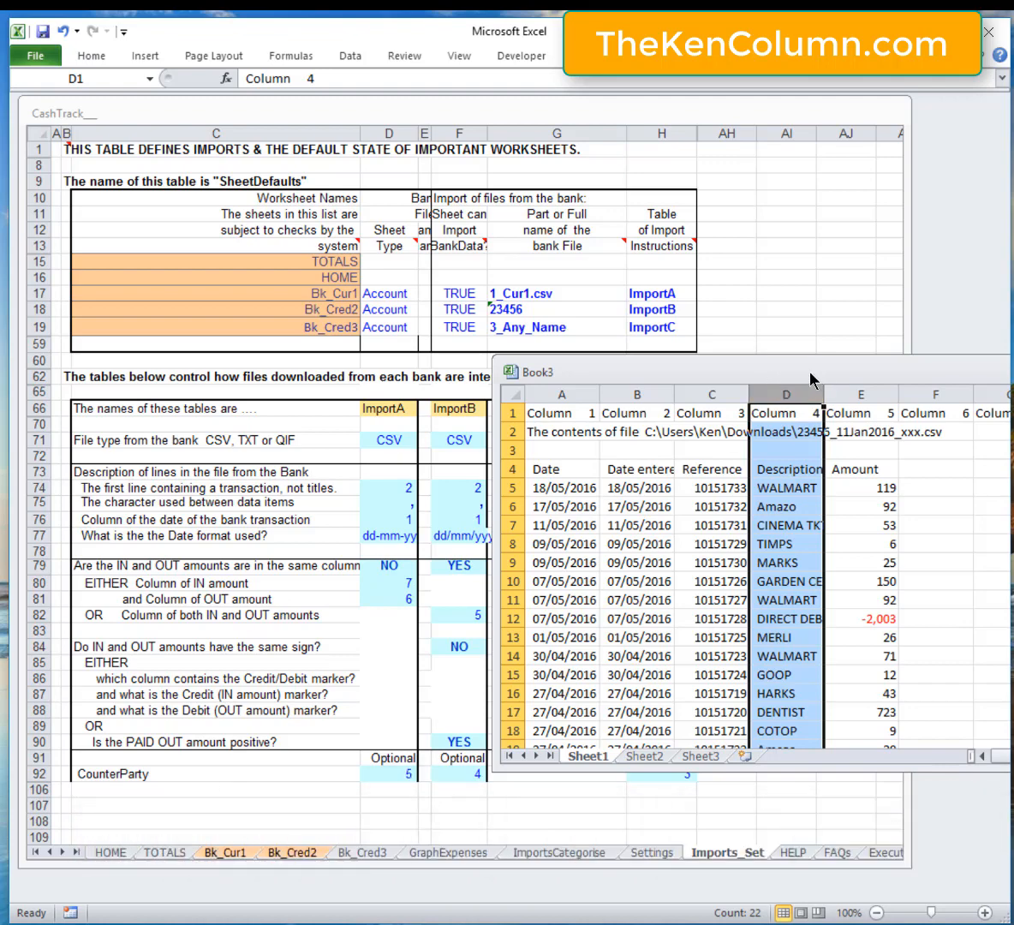
drag(810, 374, 474, 419)
click(940, 419)
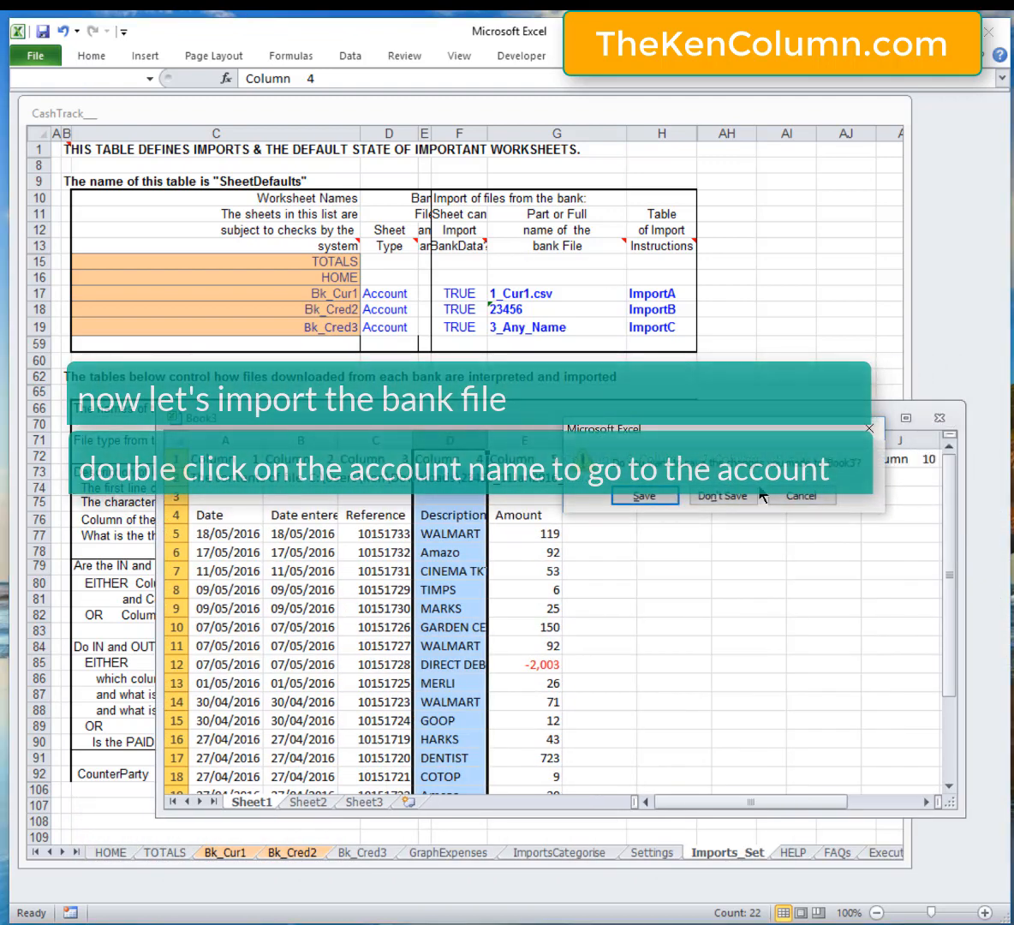
click(757, 495)
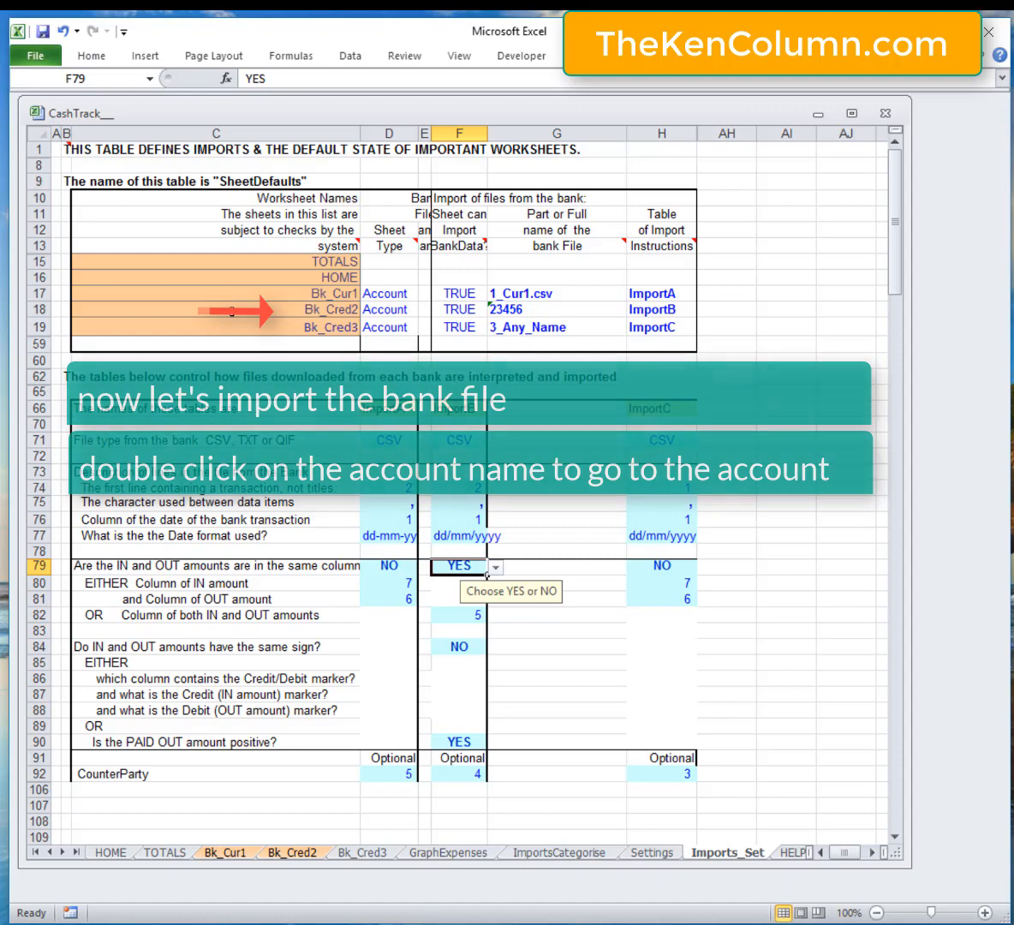
- Go to the Bk_Cred2 account sheet from the worksheet list and import its bank file transactions below the bottom entry
double_click(231, 311)
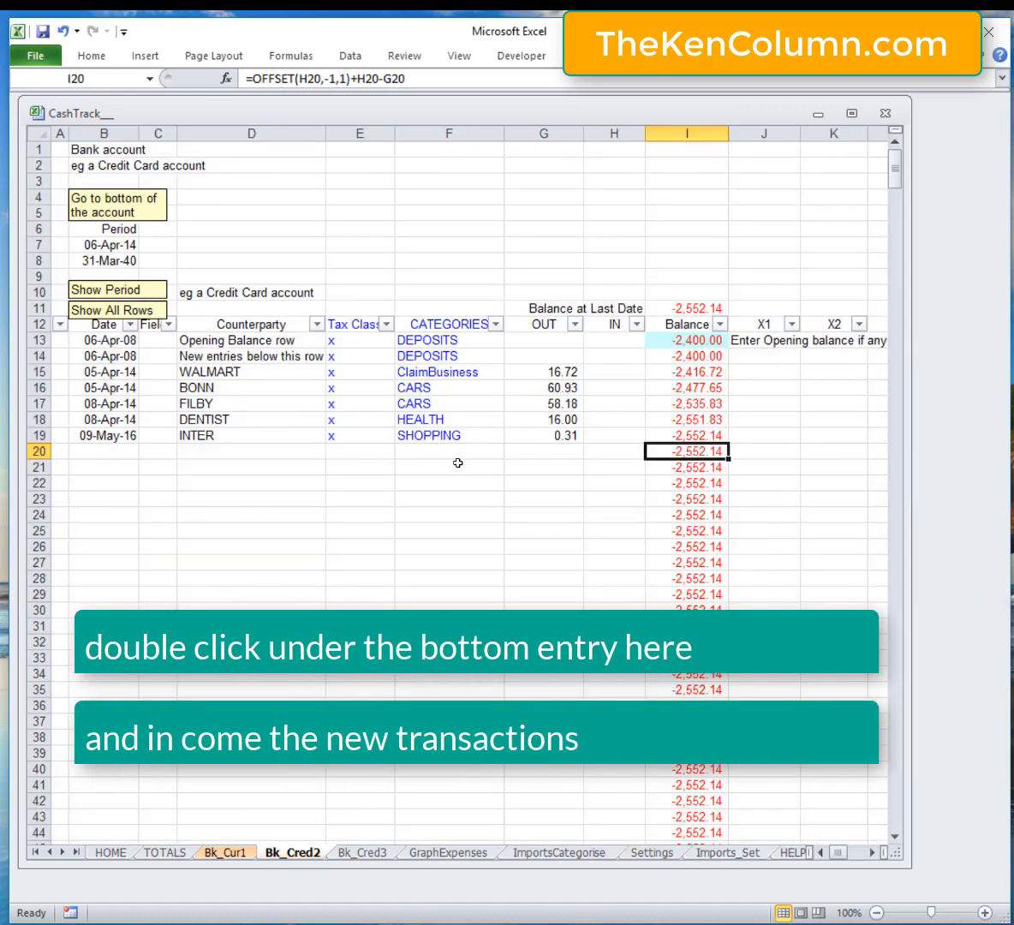
double_click(455, 449)
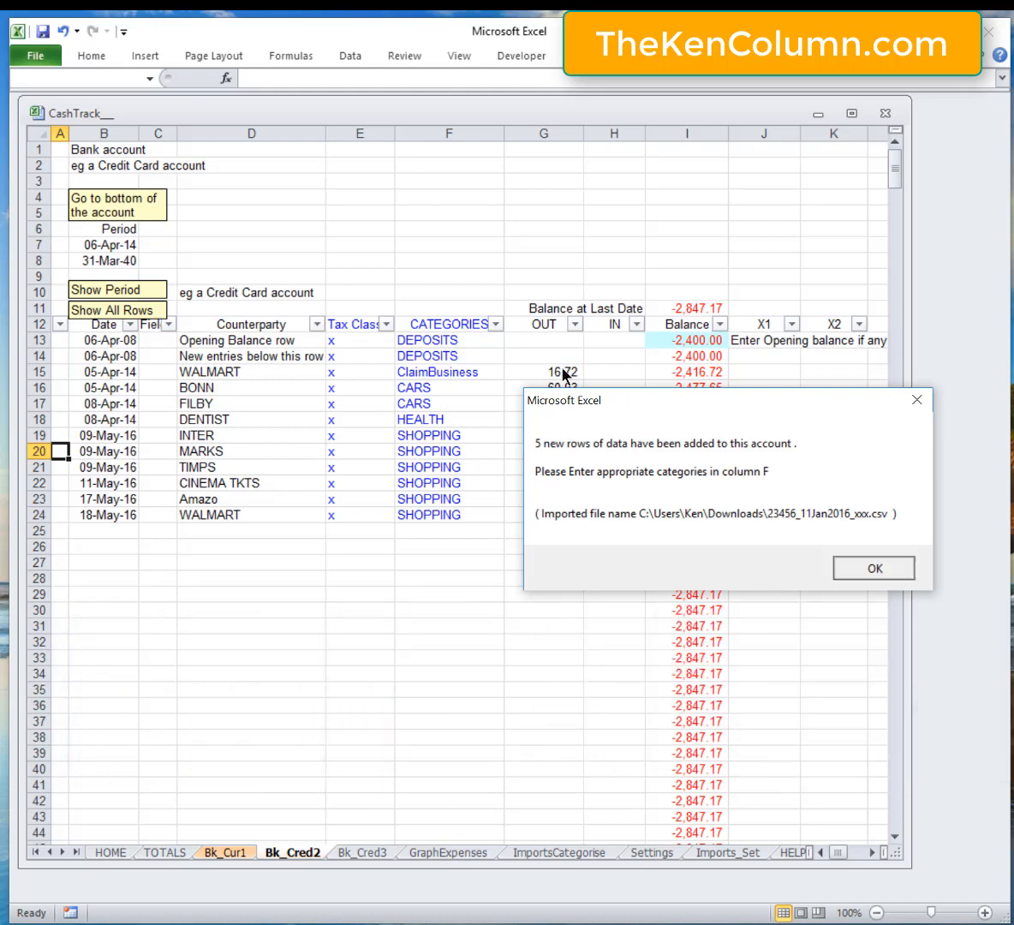
key(Return)
- Return to the Imports_Set sheet and preview the Bk_Cred3 bank file, narrowing its window to sit beside the ImportC table
click(728, 852)
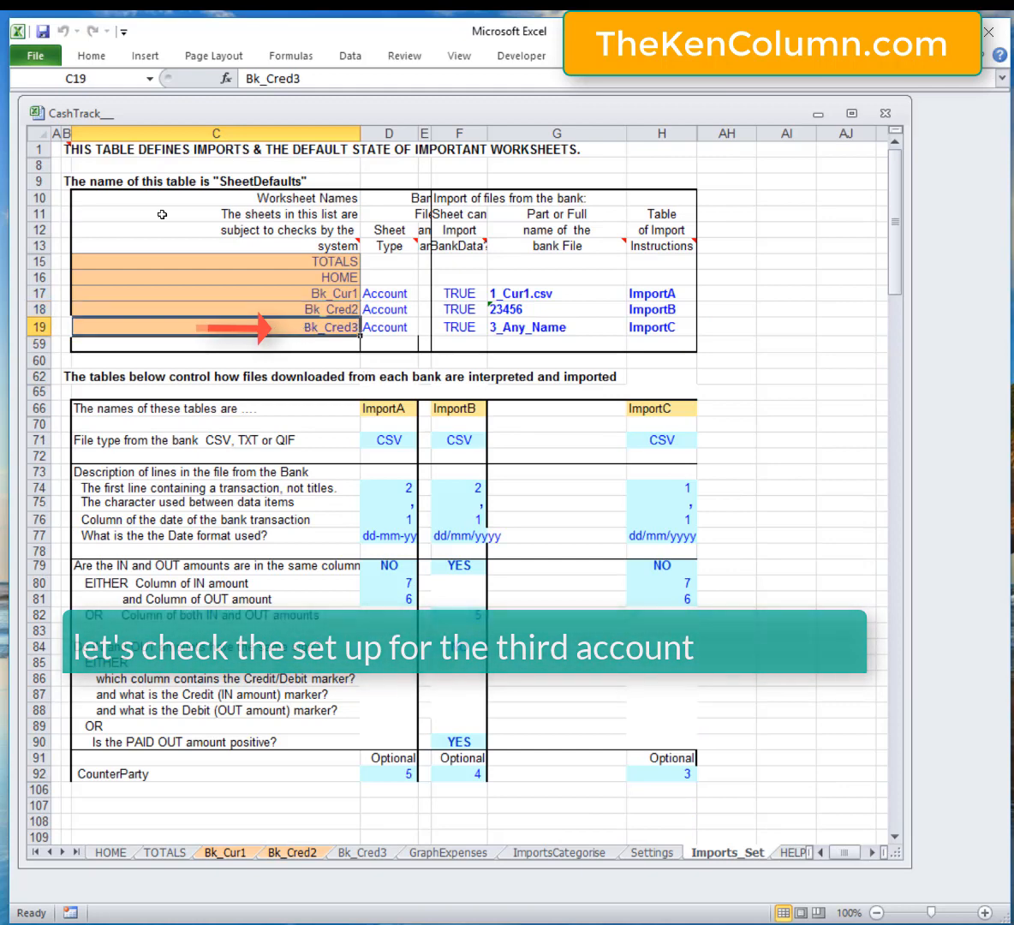
click(582, 328)
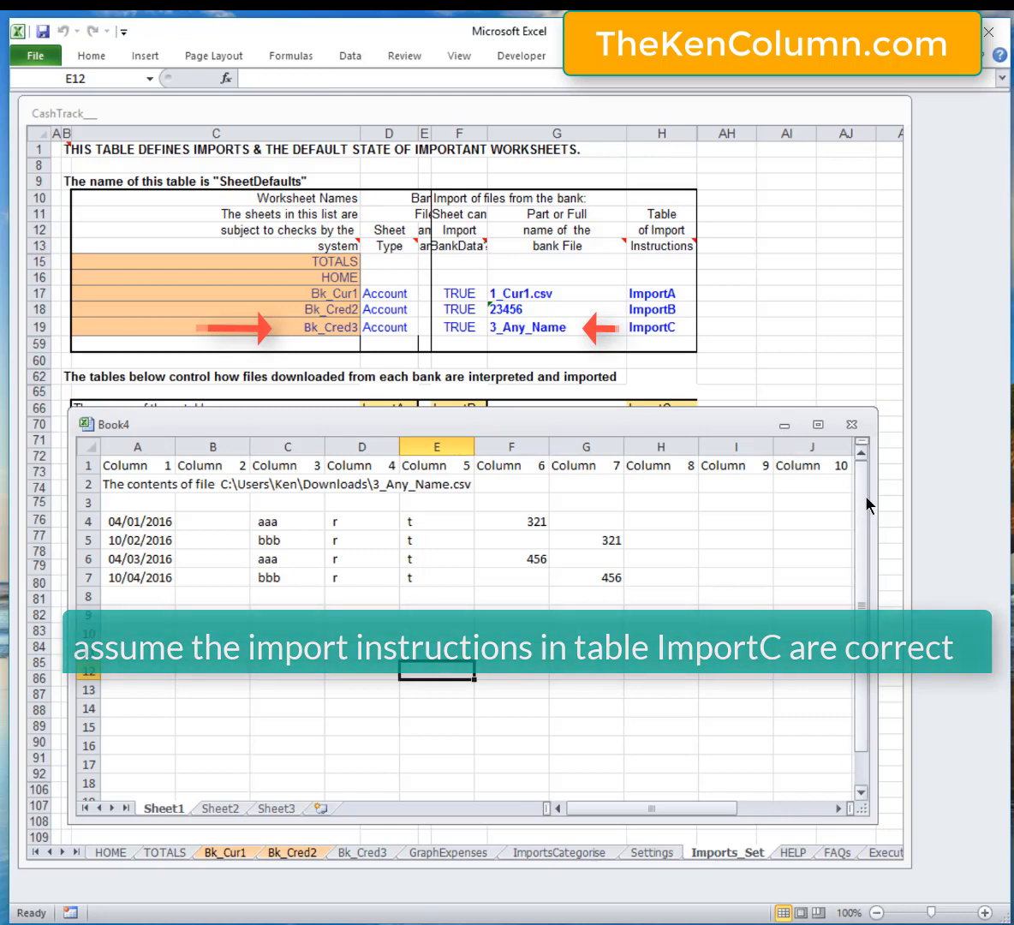
drag(872, 490, 618, 491)
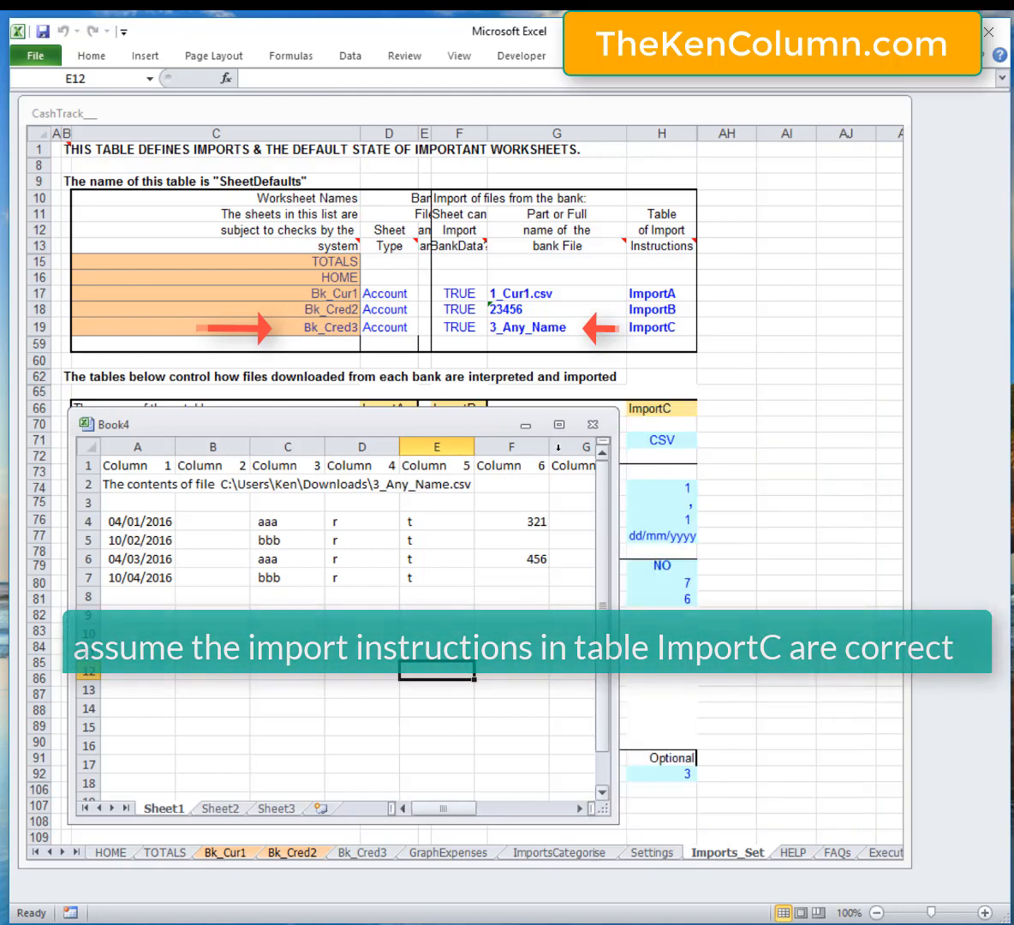
drag(481, 431, 440, 424)
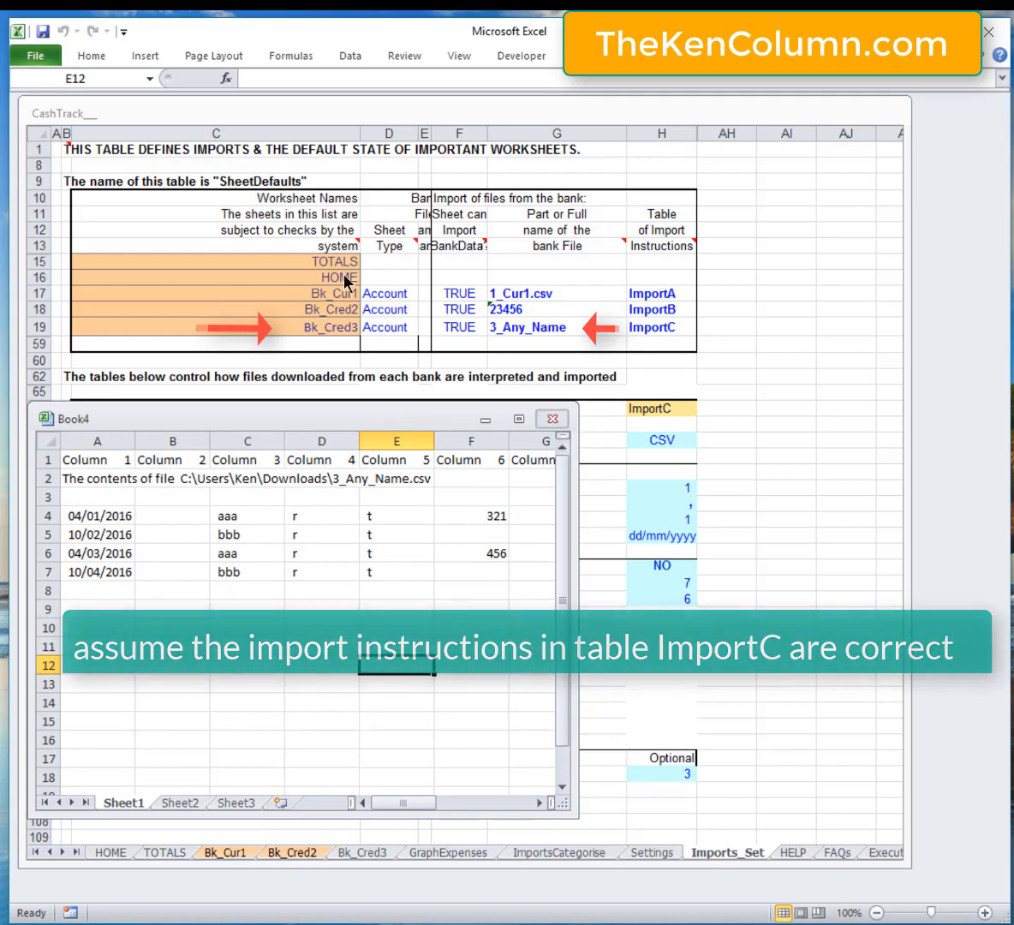
- Close the 3_Any_Name.csv preview without saving and clear the bank file name for Bk_Cred3 in cell G19
click(553, 421)
click(722, 495)
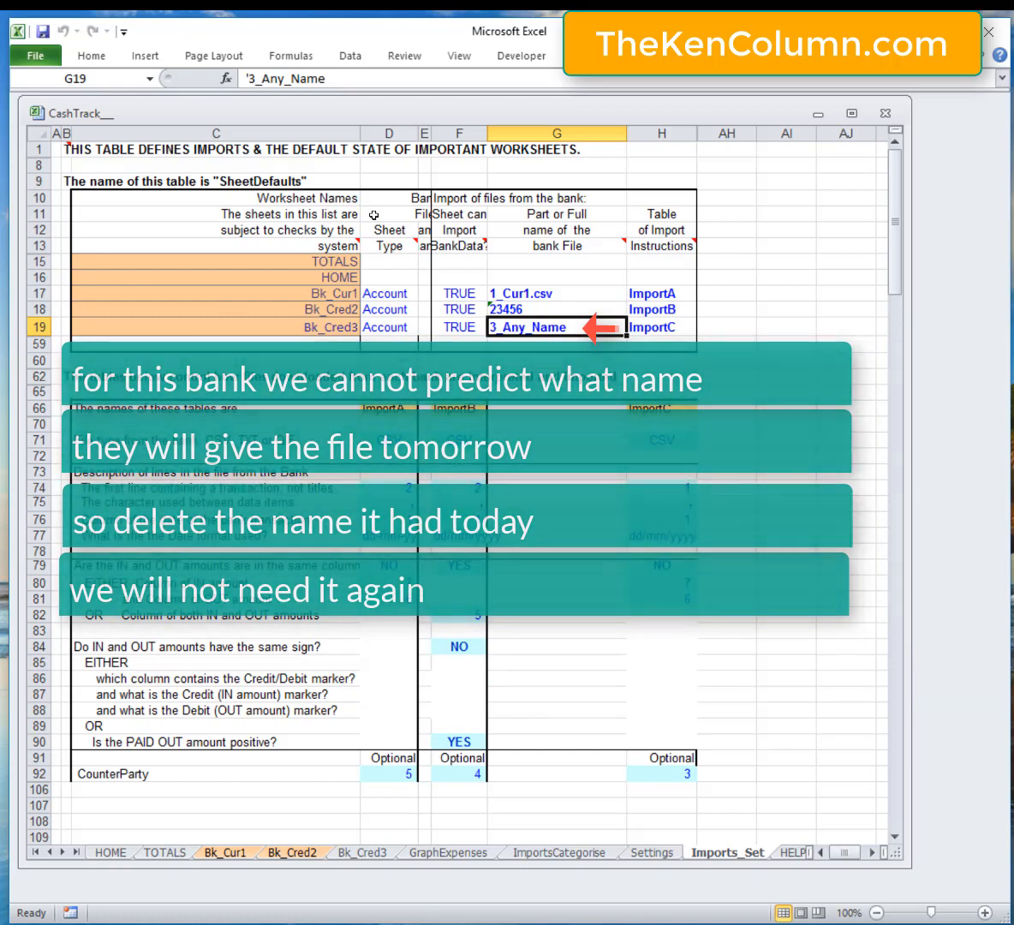
key(Delete)
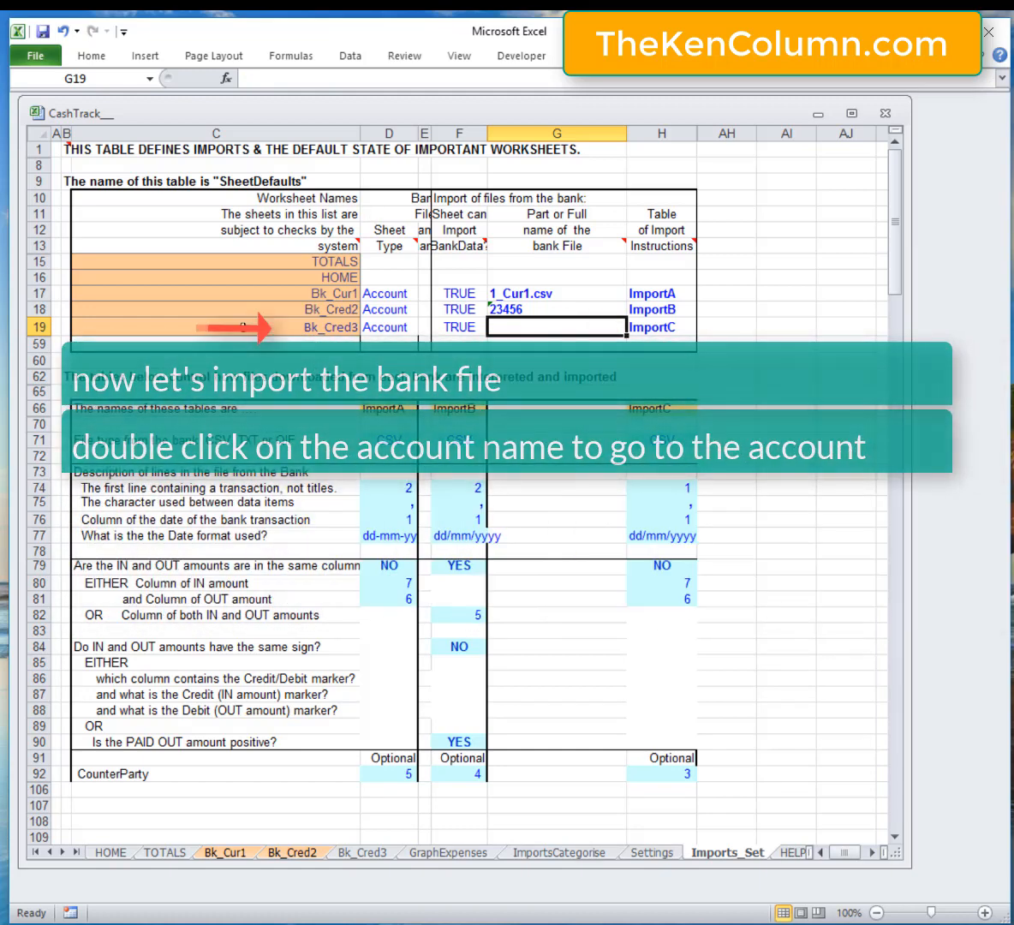
- Go to the Bk_Cred3 account sheet and import 3_Any_Name from the Downloads folder below the bottom entry
click(243, 328)
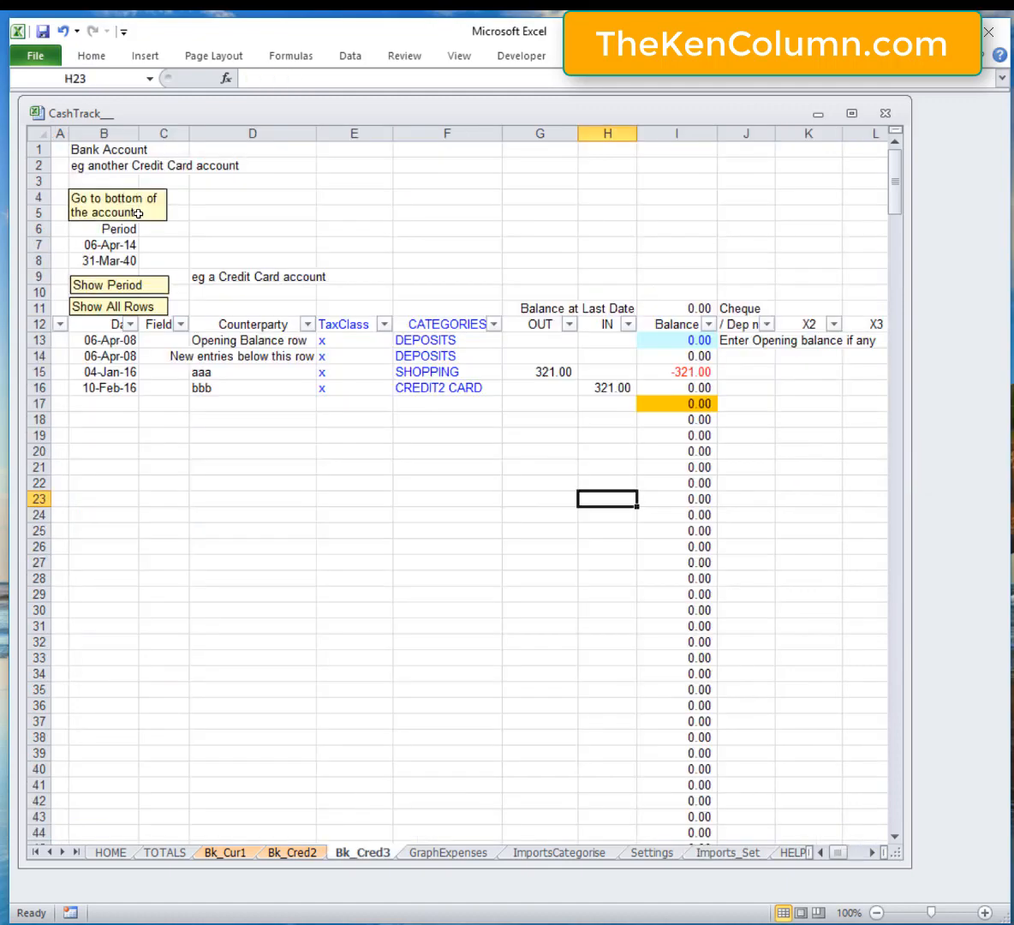
double_click(463, 407)
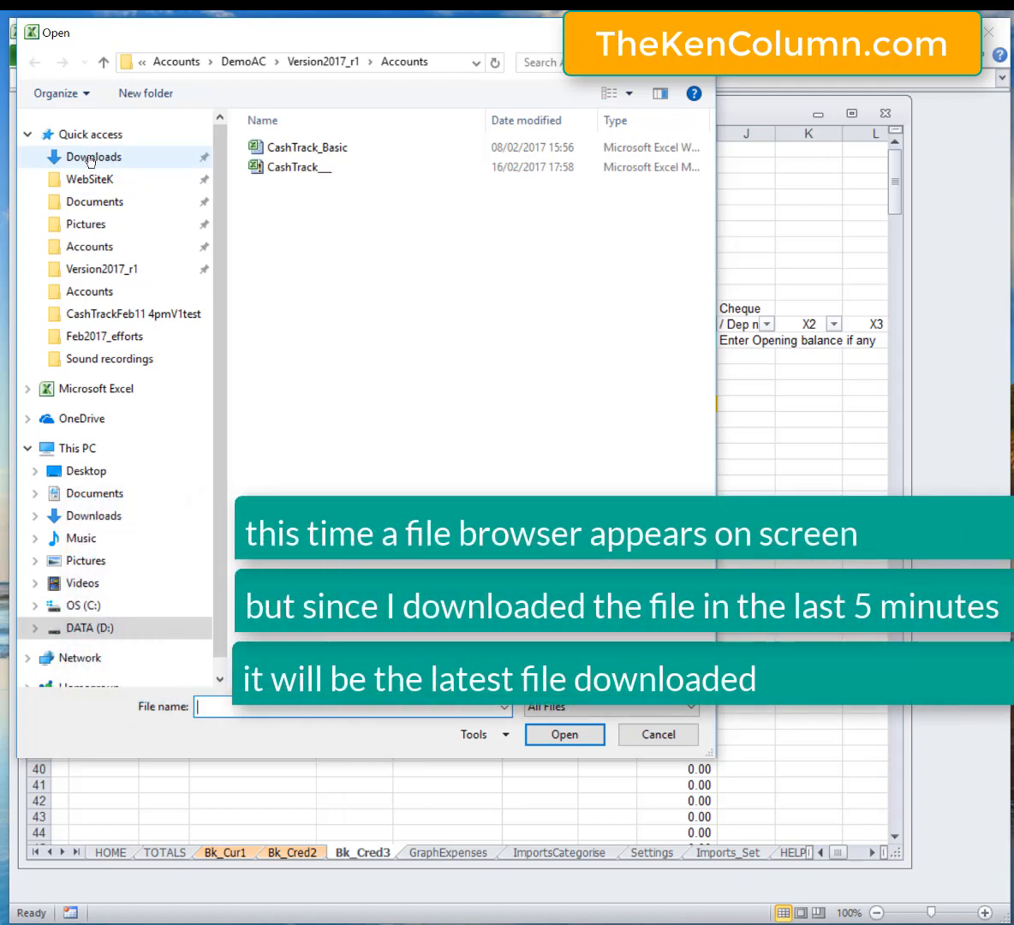
click(90, 157)
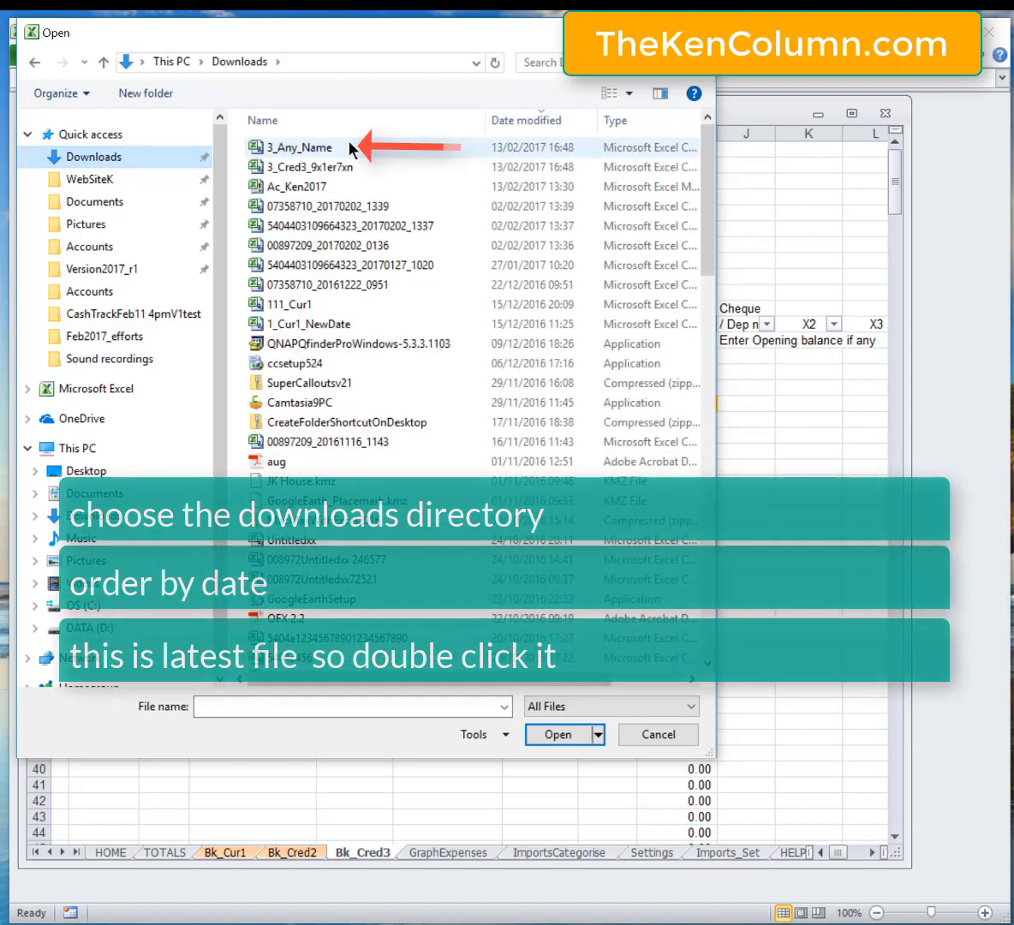
double_click(351, 148)
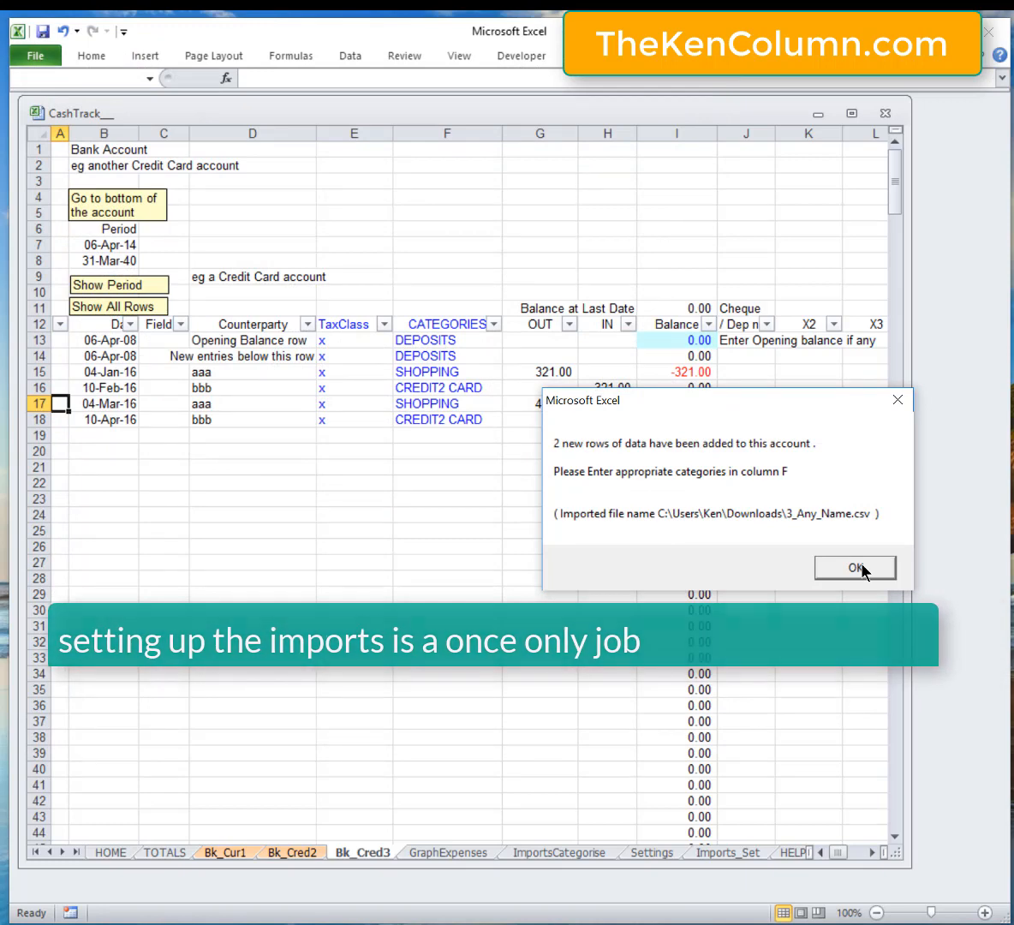
click(853, 569)
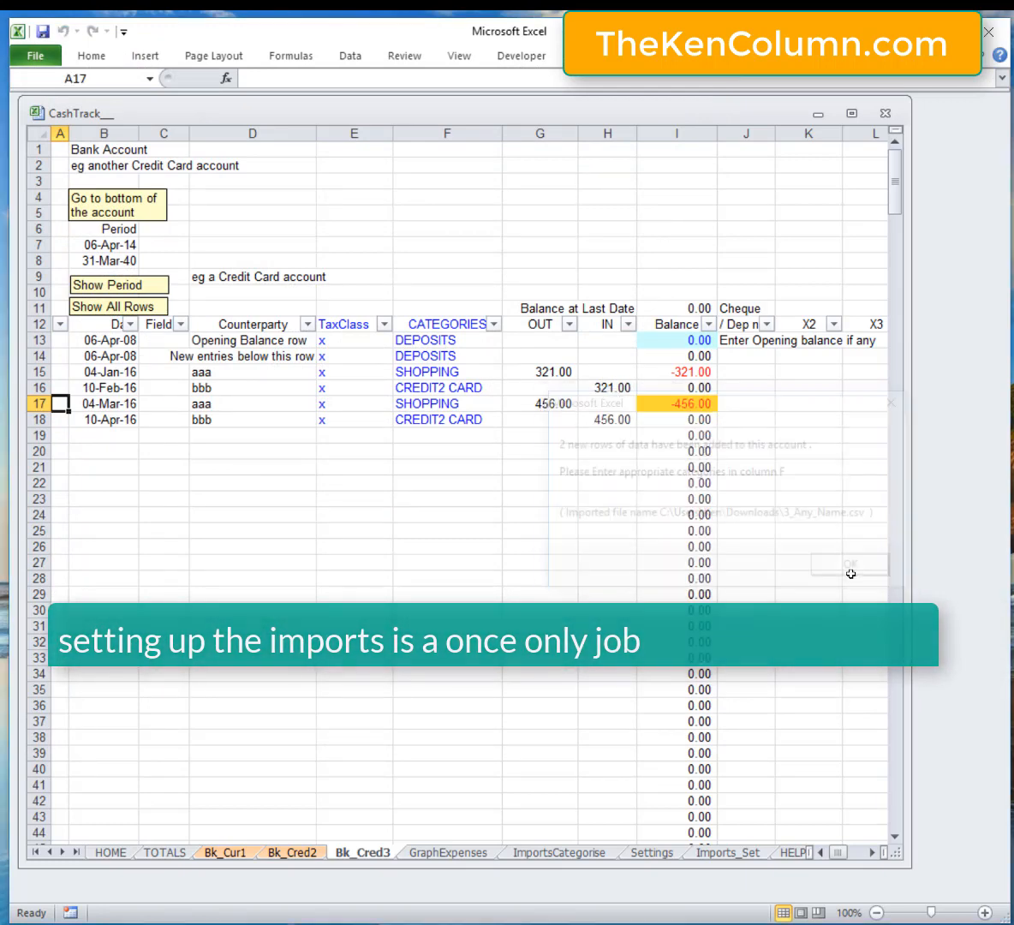
- Return to the Imports_Set sheet and finish on the HOME sheet with the account balances and category totals
click(728, 853)
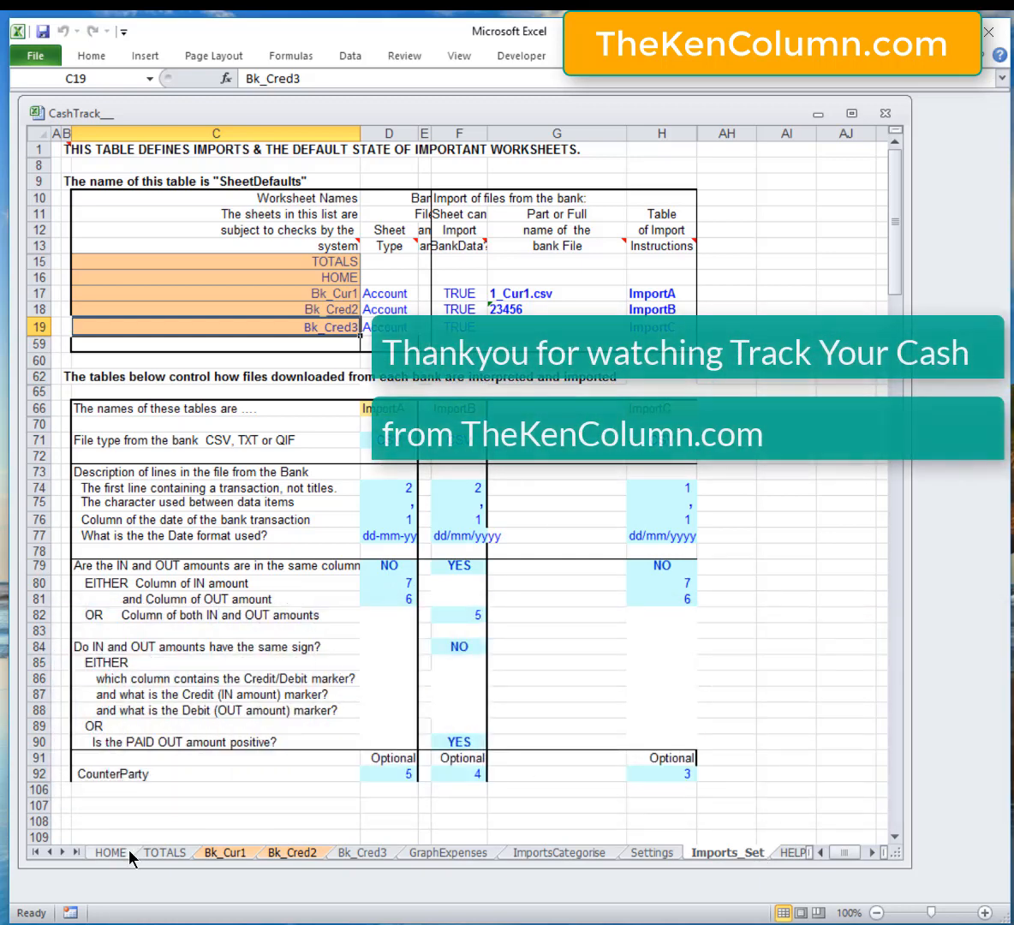
click(131, 855)
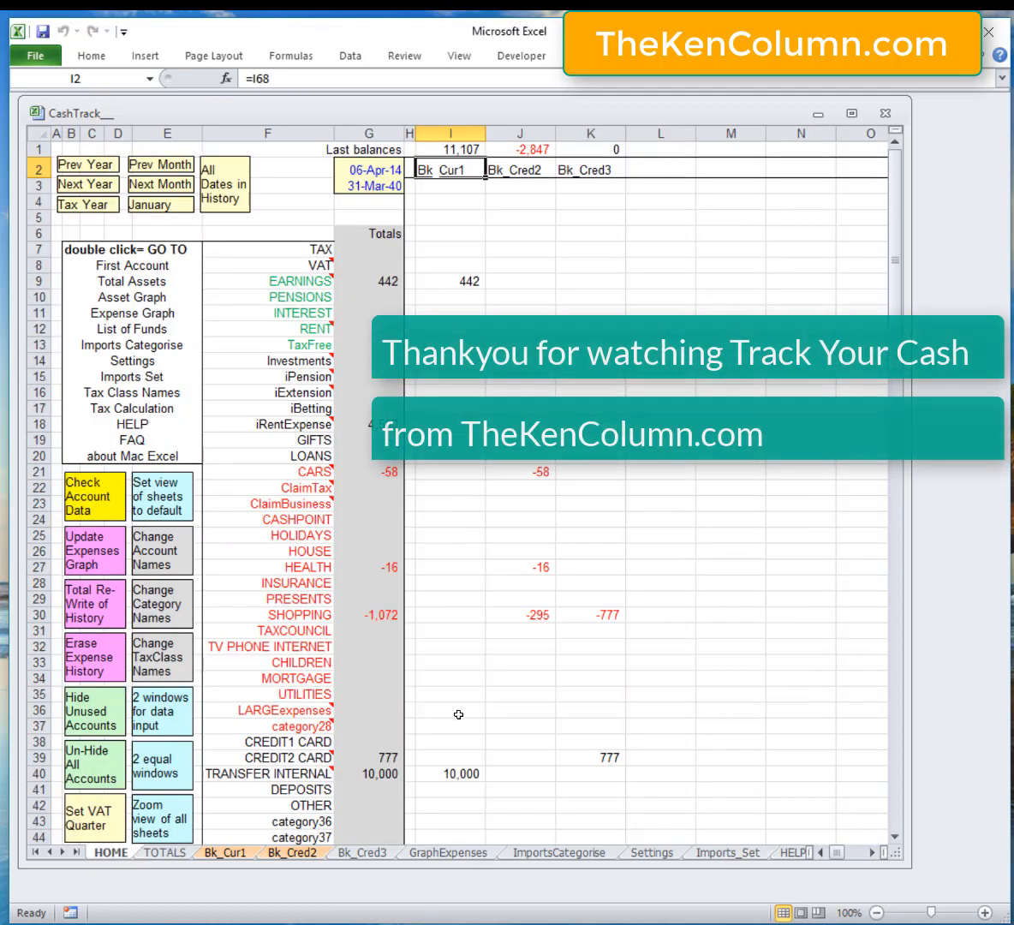